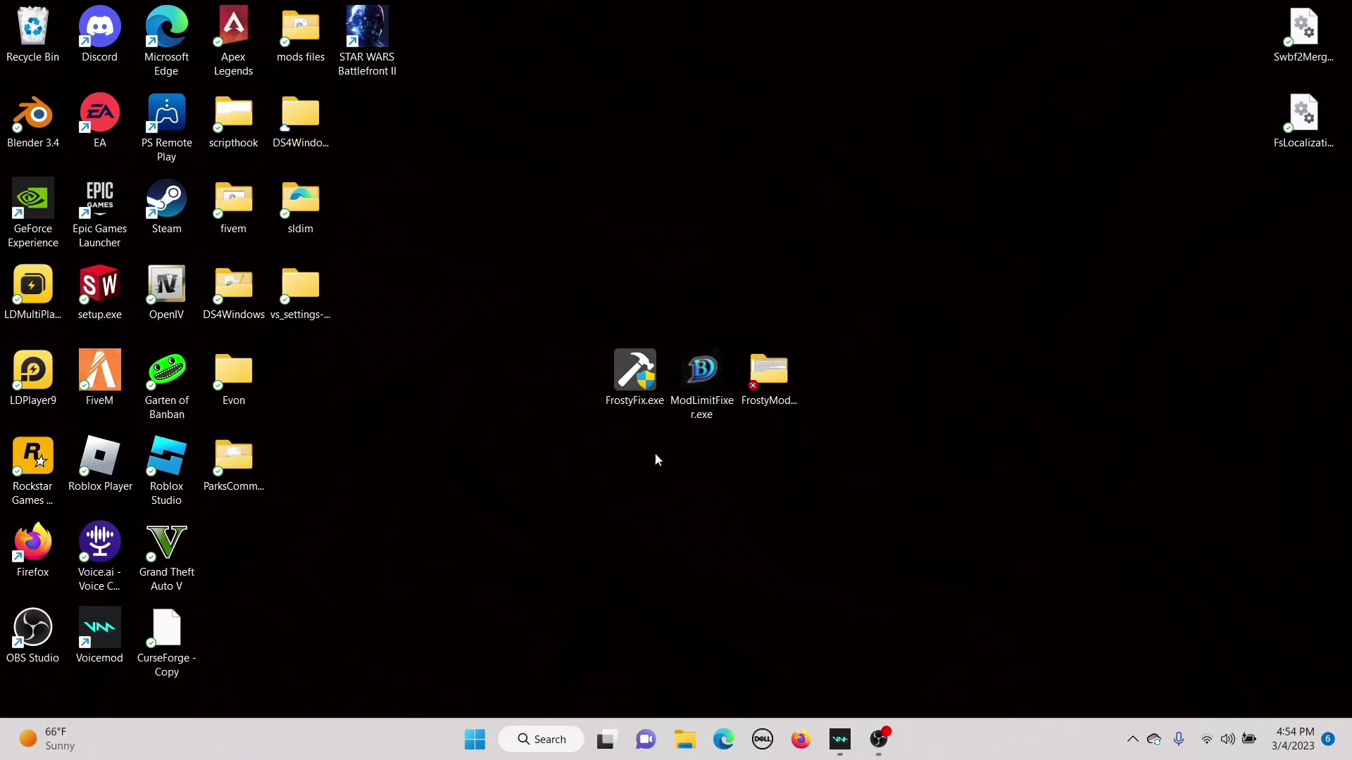
# - Open the Compatibility settings in FrostyFix.exe's Properties
pyautogui.rightClick(638, 375)
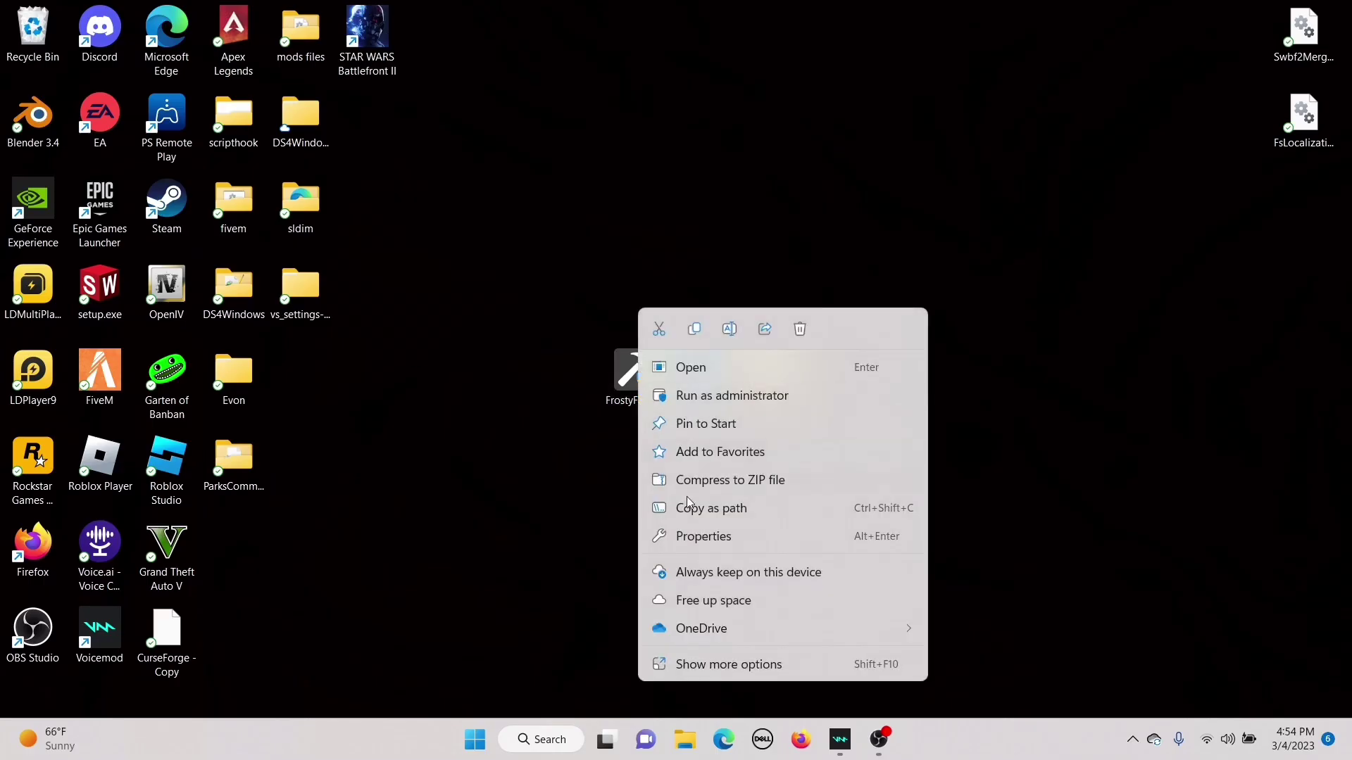
pyautogui.click(701, 538)
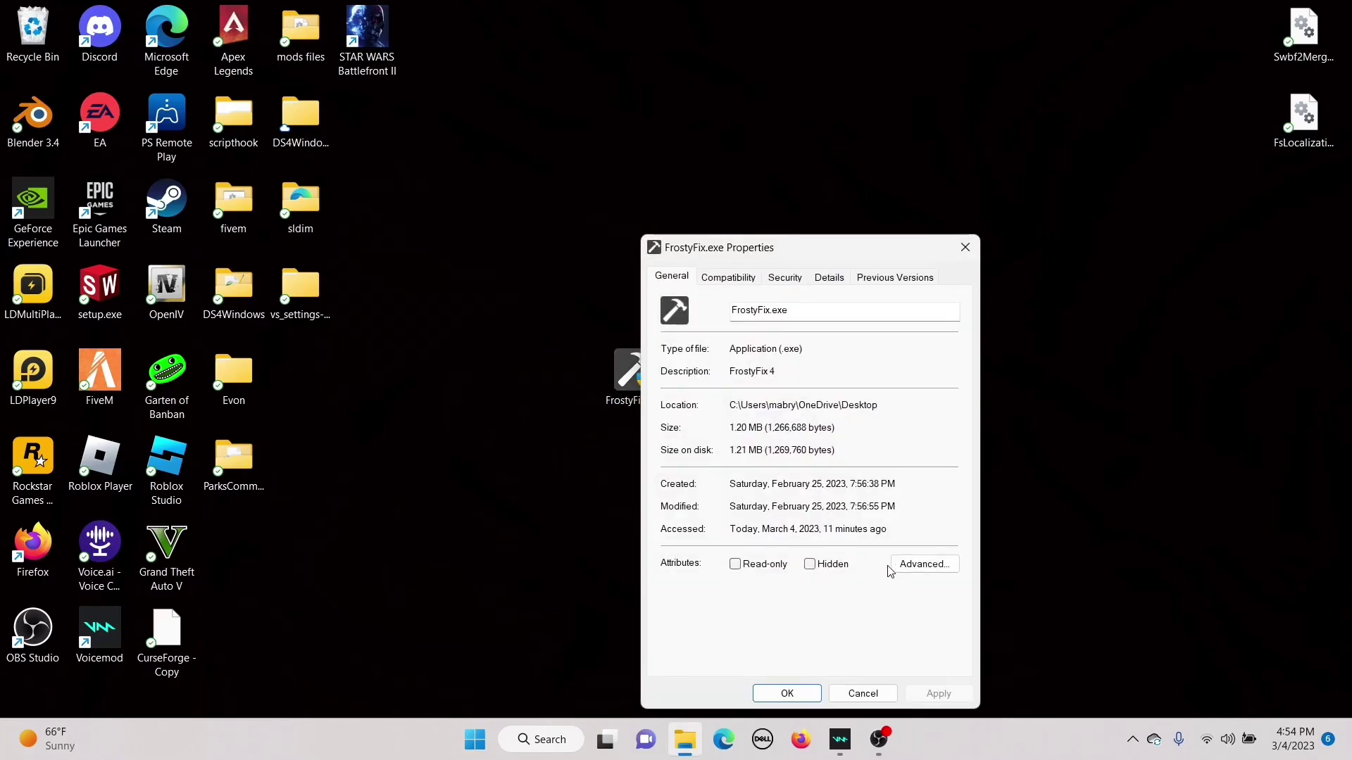
pyautogui.click(746, 279)
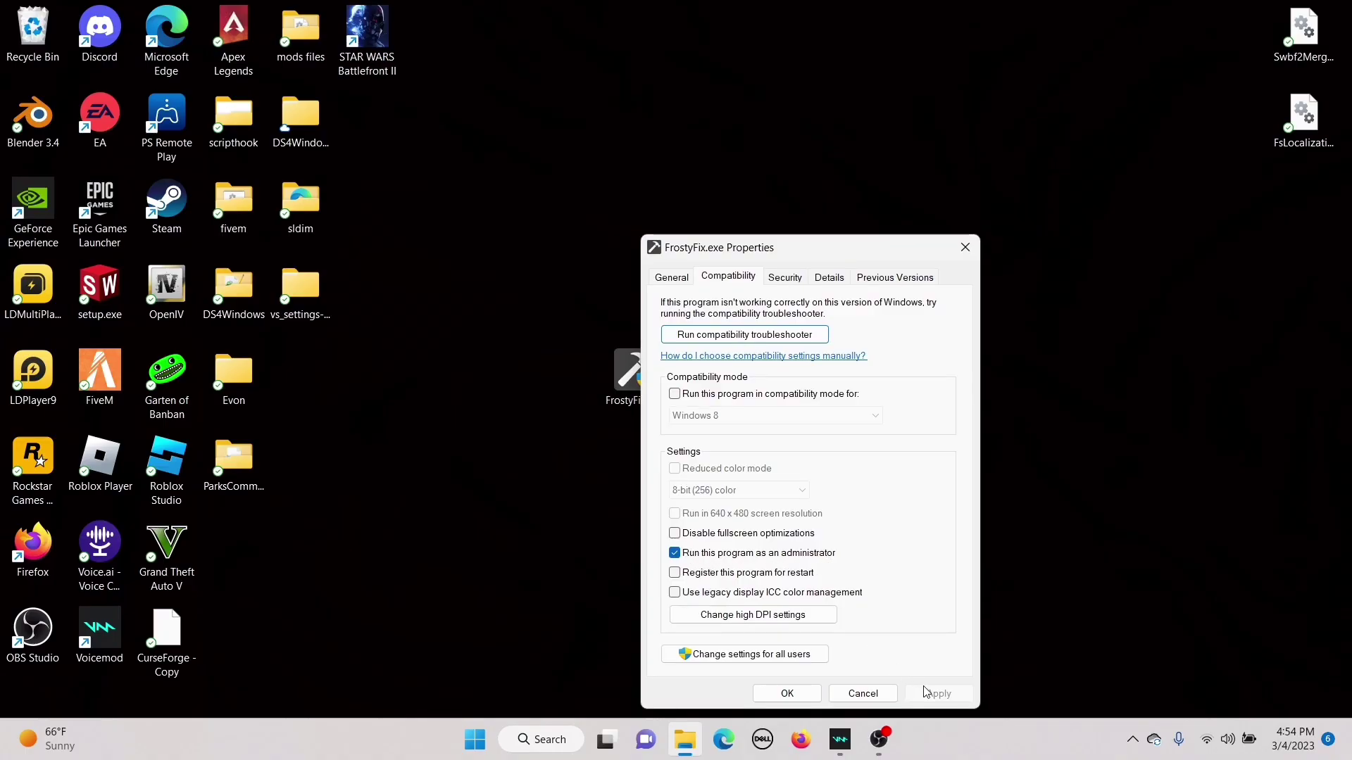
# - Confirm FrostyFix's admin setting, then make FrostyModManager.exe always run as administrator
pyautogui.click(791, 695)
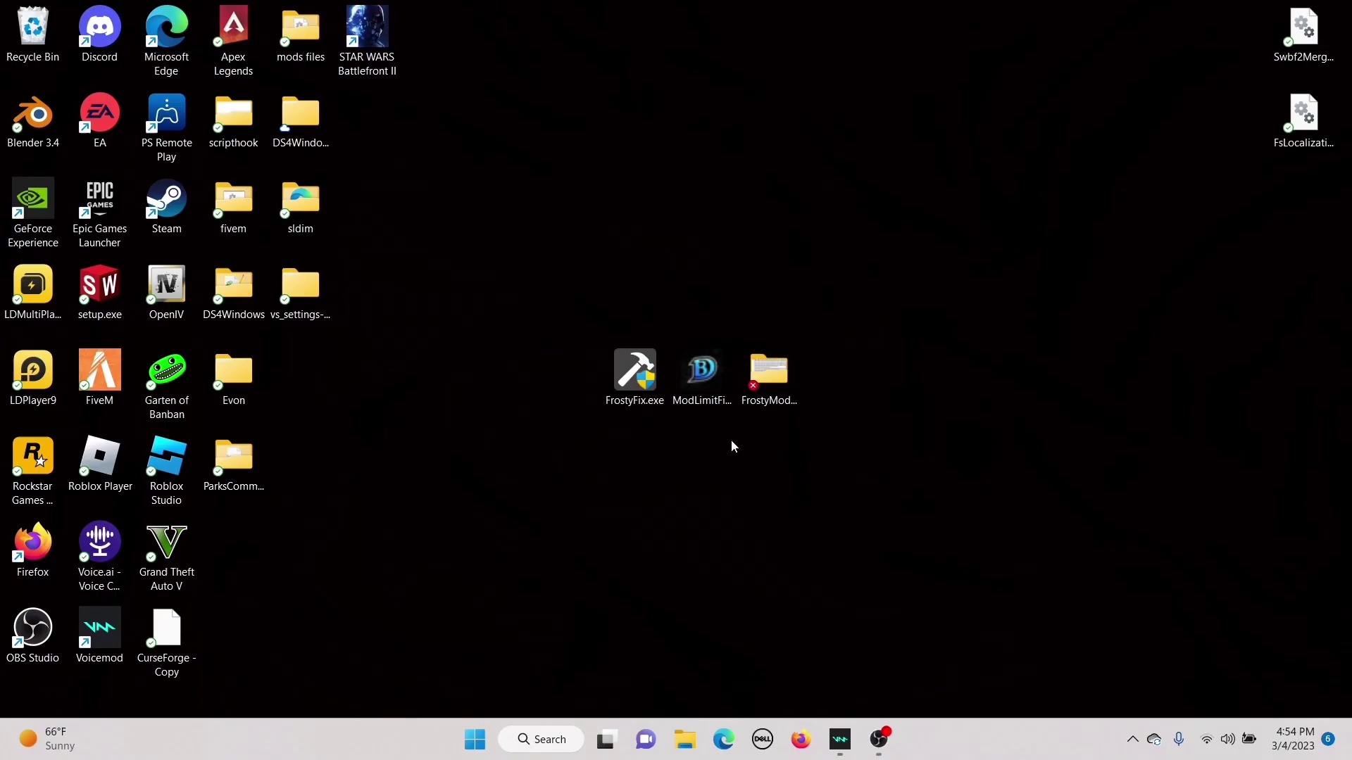
pyautogui.doubleClick(769, 378)
pyautogui.scroll(-2, 645, 341)
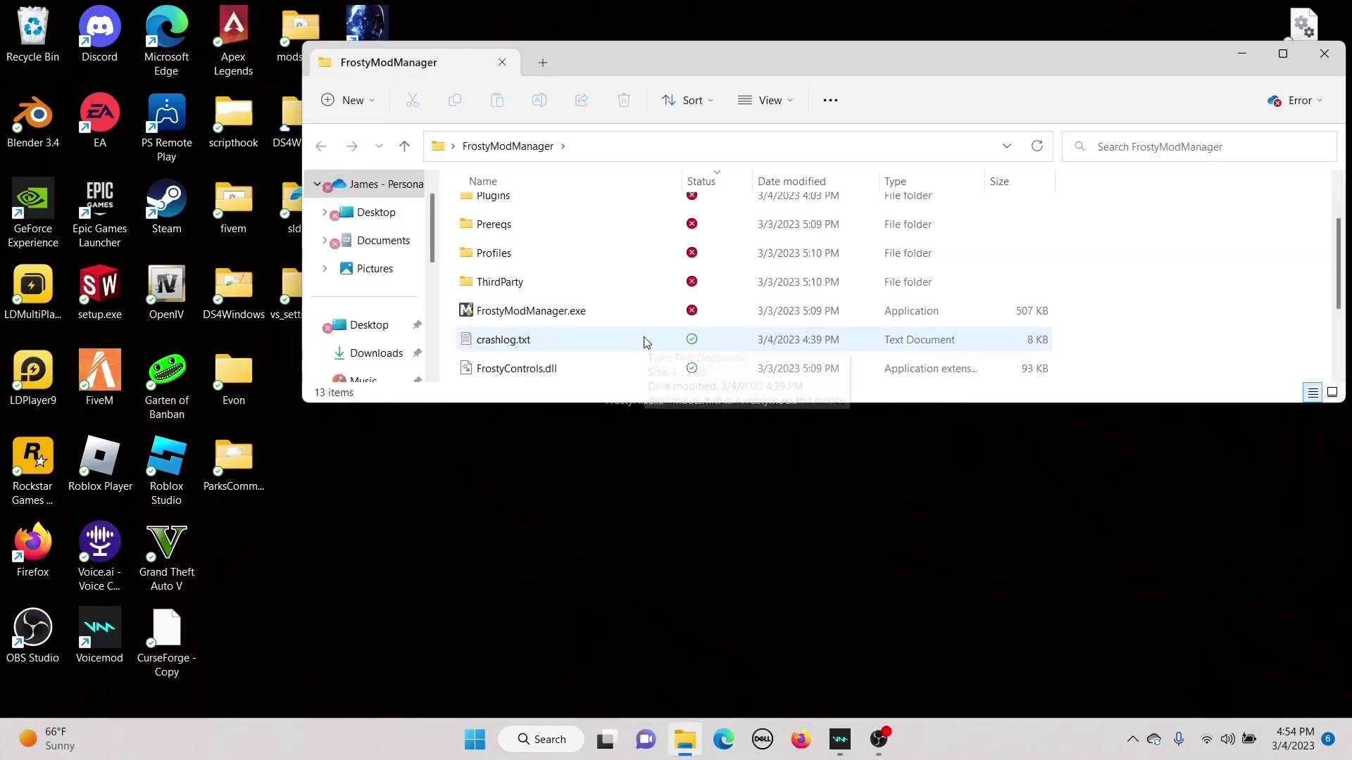
pyautogui.scroll(-1, 645, 340)
pyautogui.scroll(2, 642, 341)
pyautogui.rightClick(517, 354)
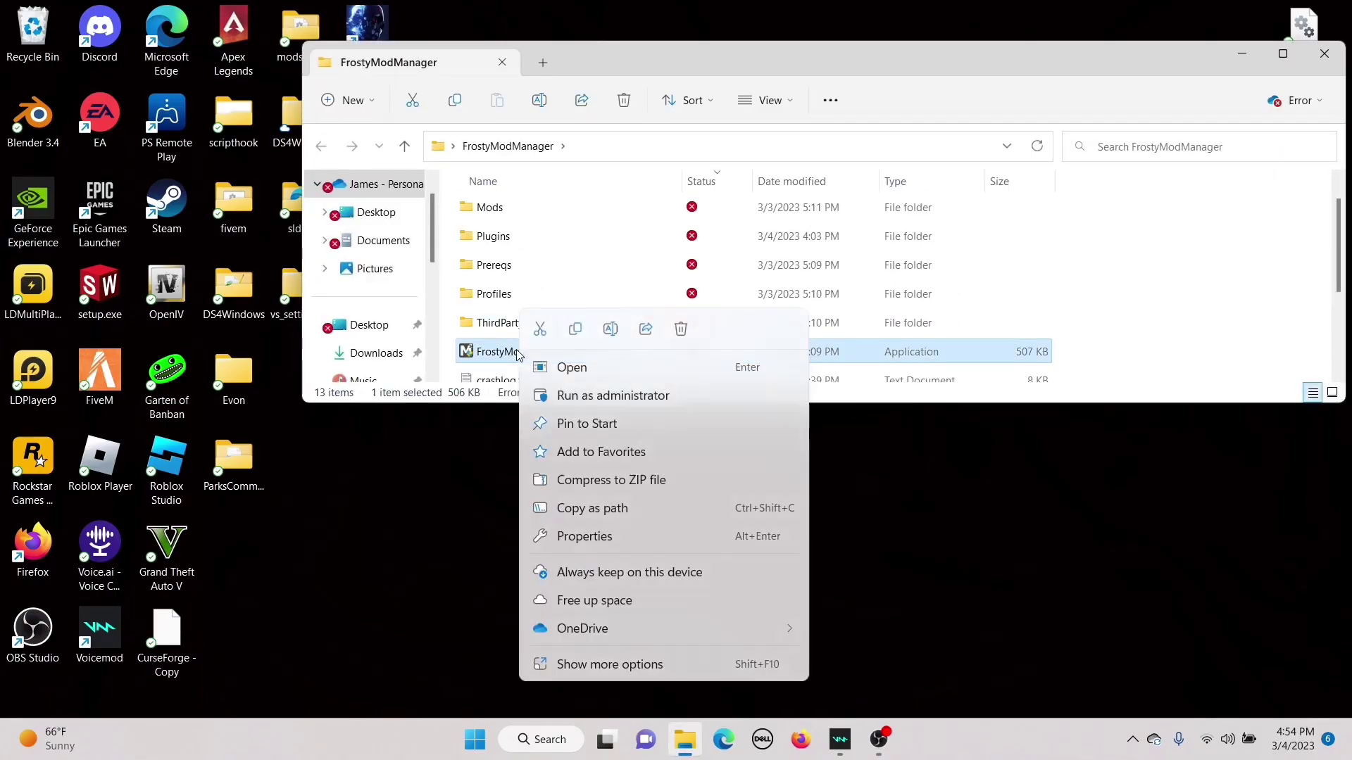
pyautogui.click(603, 528)
pyautogui.click(608, 279)
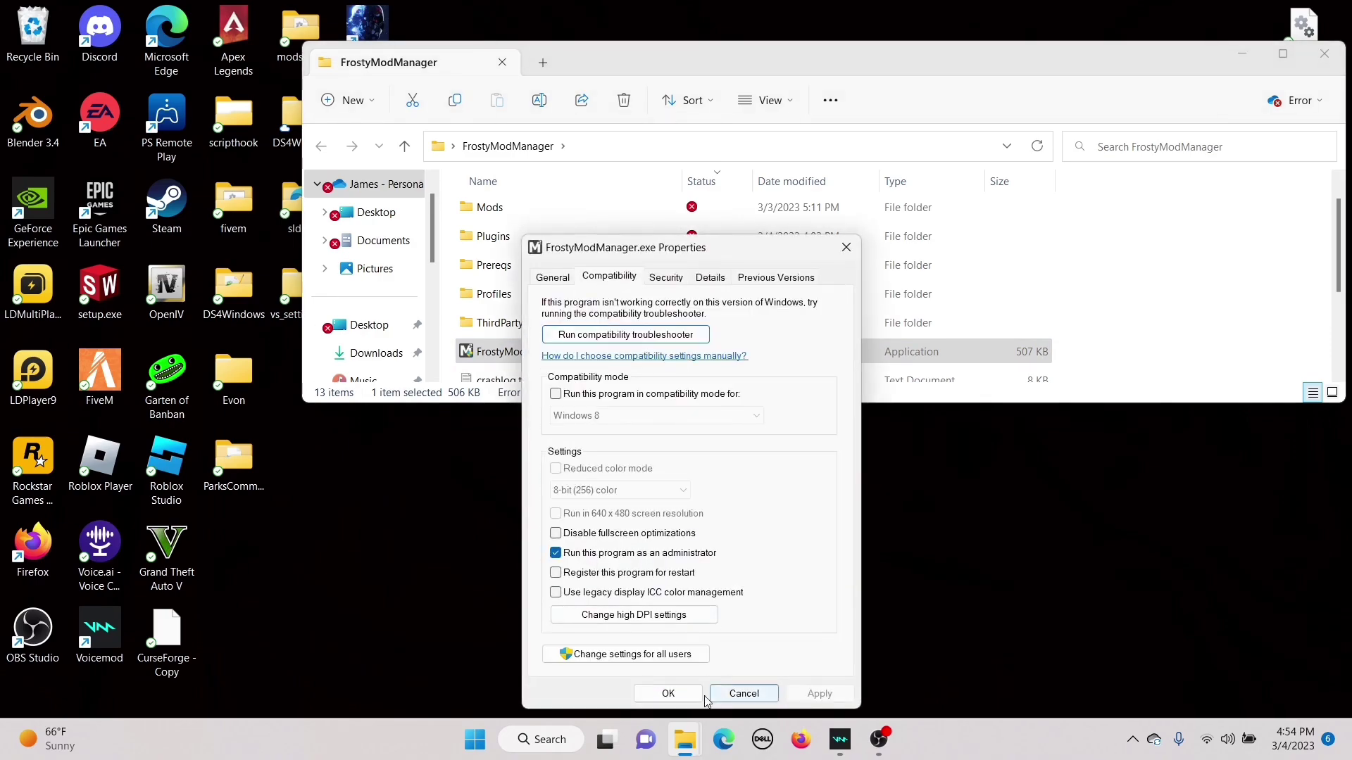
pyautogui.click(667, 693)
pyautogui.scroll(-2, 844, 280)
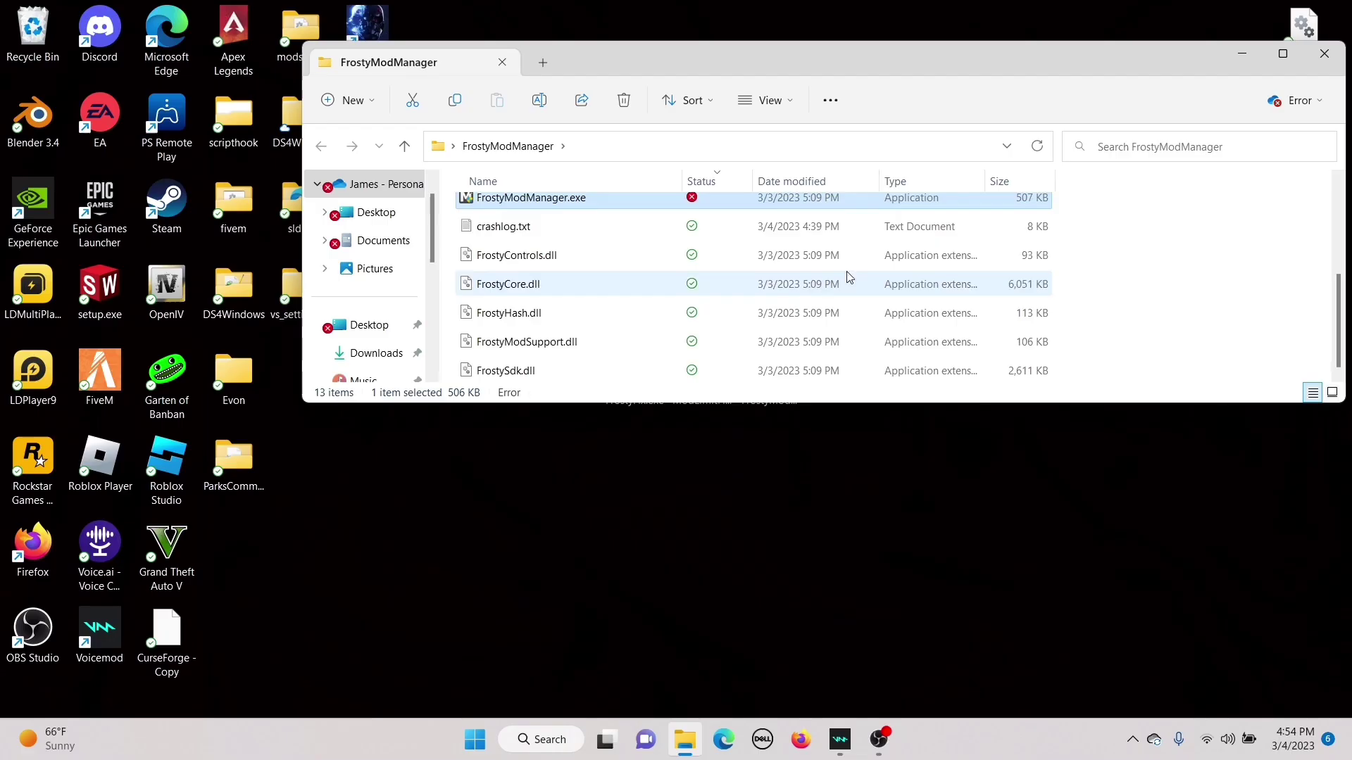
pyautogui.scroll(-2, 354, 264)
pyautogui.scroll(-2, 360, 275)
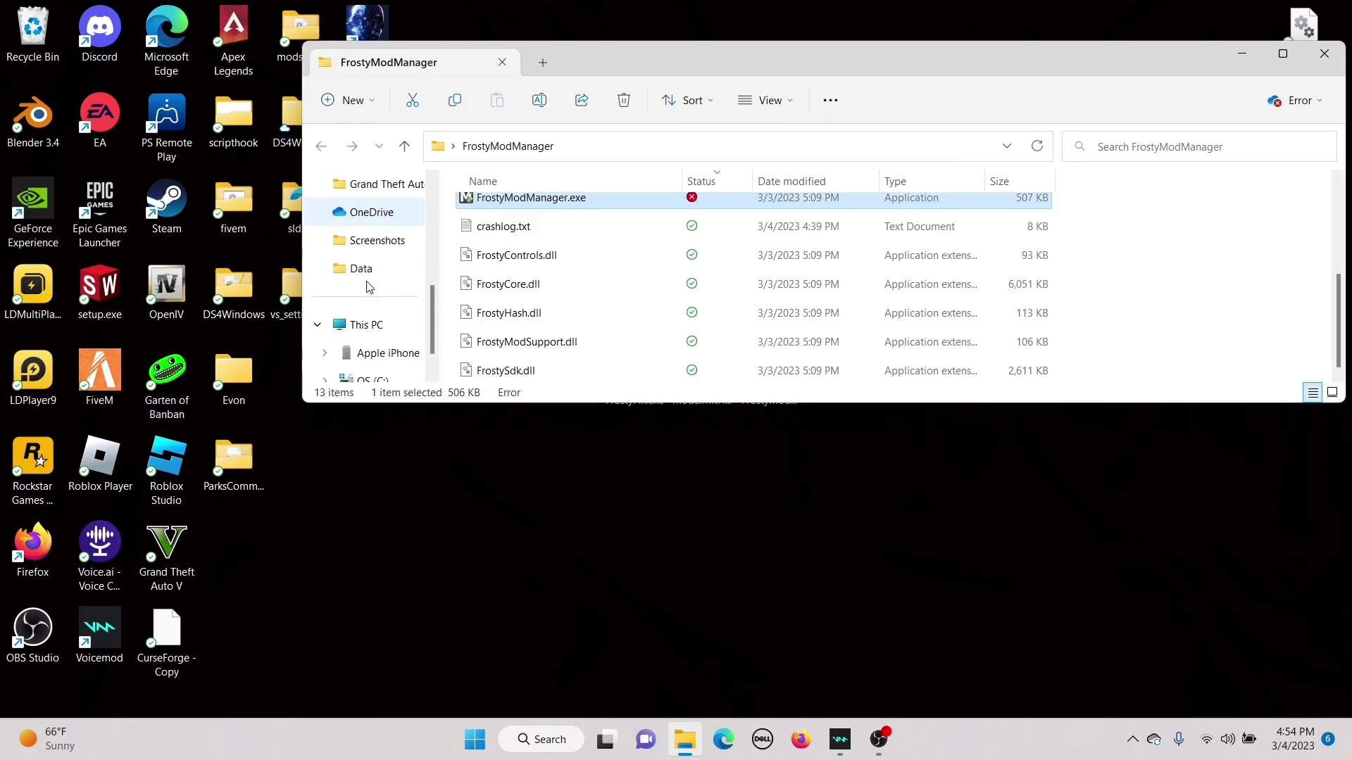
pyautogui.scroll(-1, 367, 287)
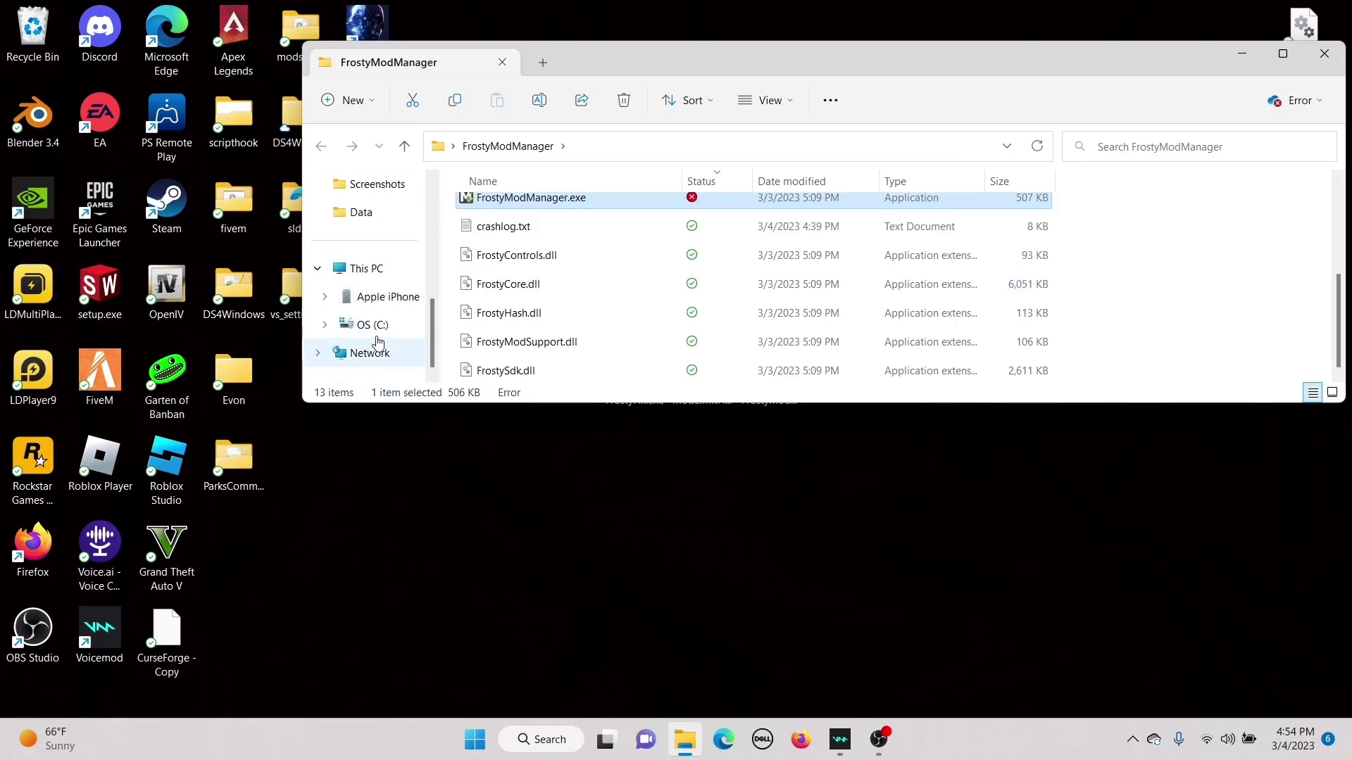
# - Permanently delete ModData from C:\Program Files\EA Games\STAR WARS Battlefront II
pyautogui.click(372, 326)
pyautogui.scroll(-3, 537, 265)
pyautogui.scroll(1, 547, 259)
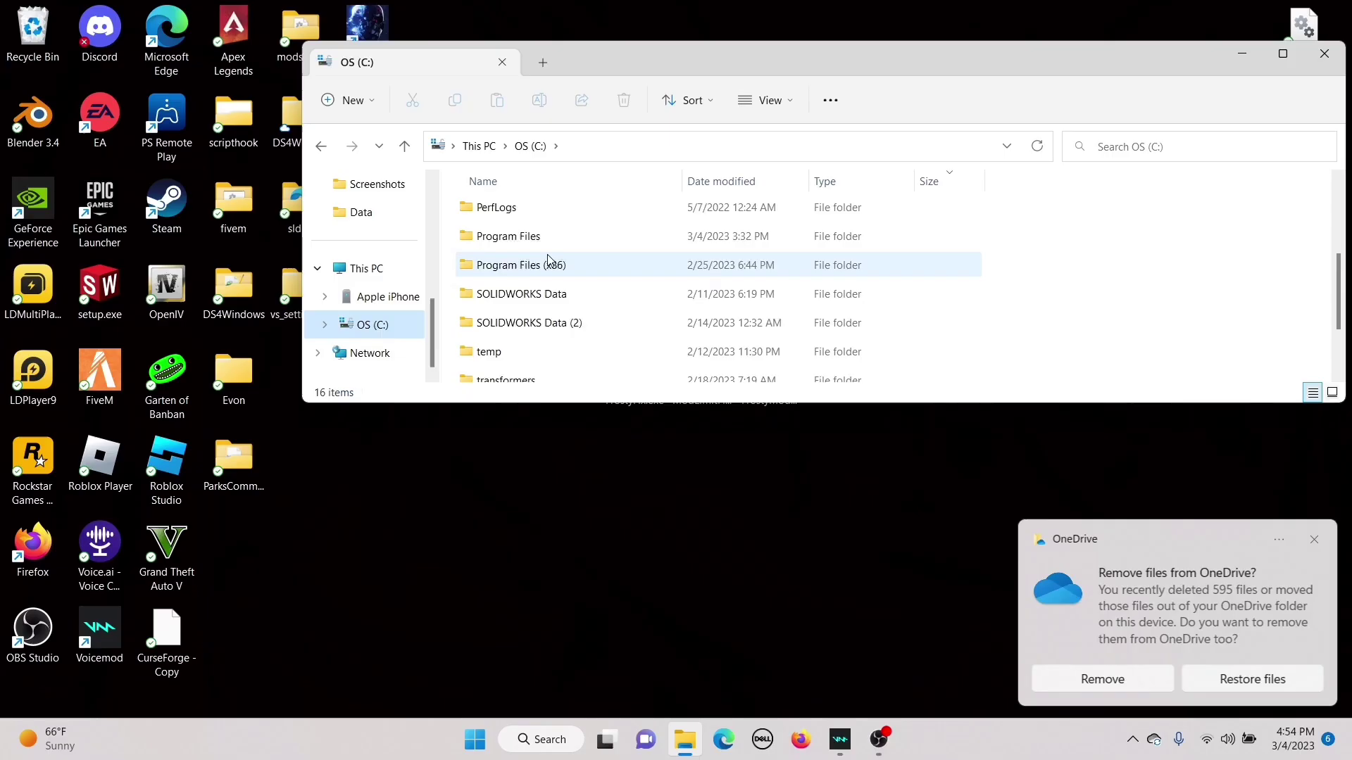
pyautogui.scroll(1, 547, 259)
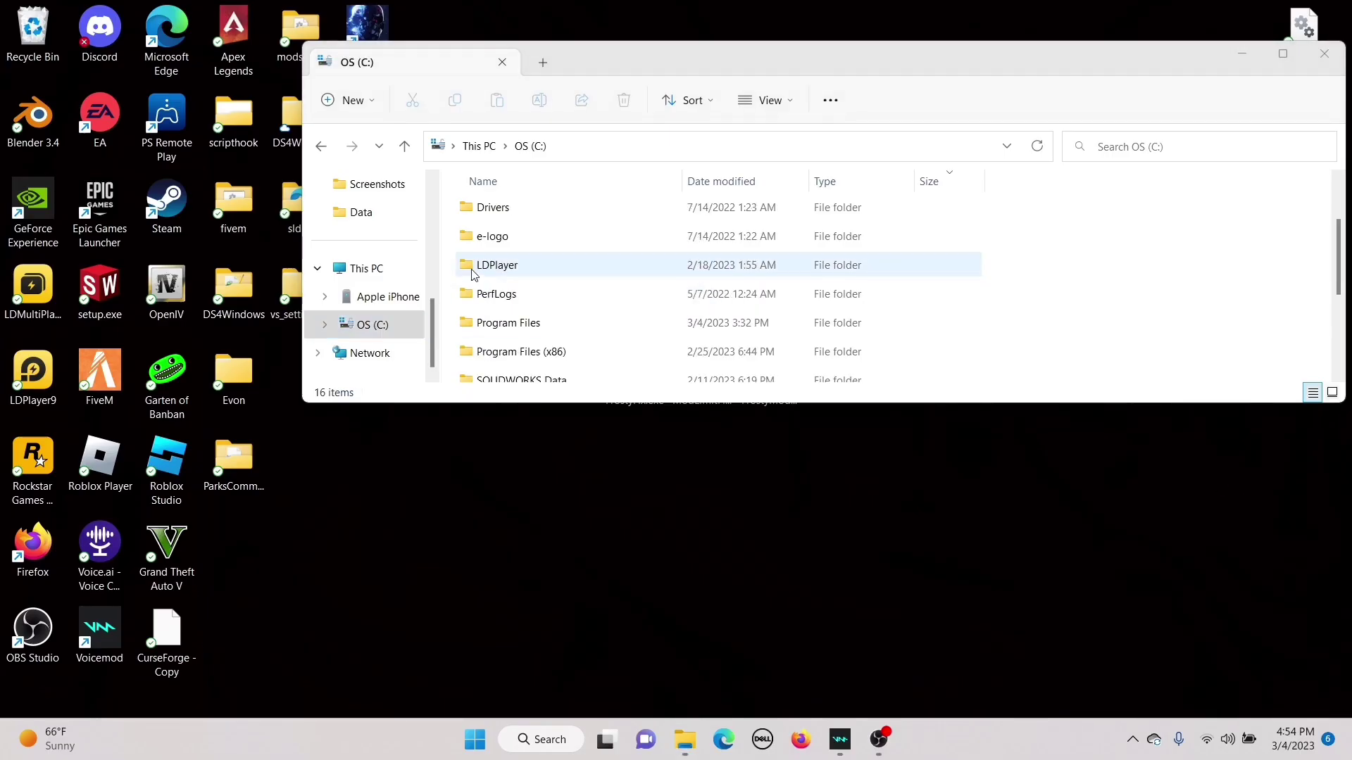
pyautogui.doubleClick(528, 323)
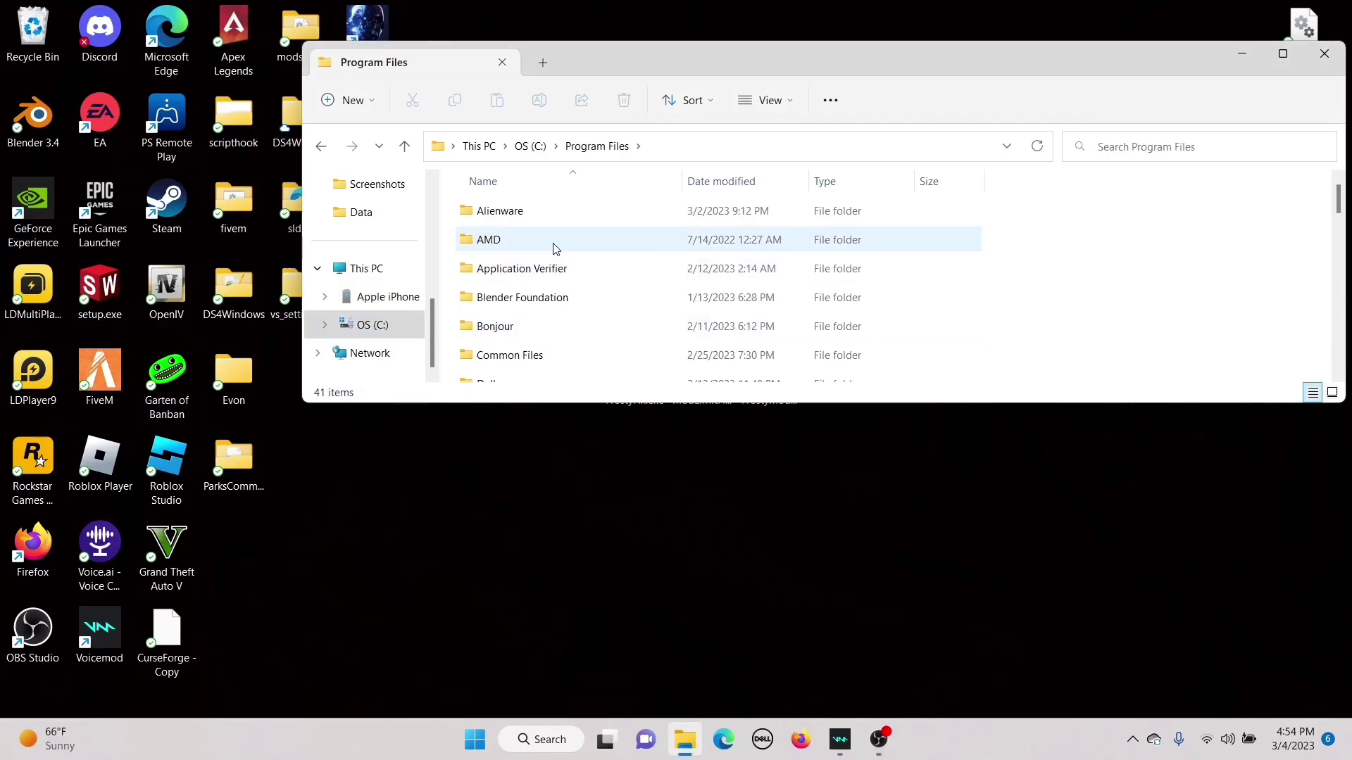
pyautogui.scroll(-1, 559, 266)
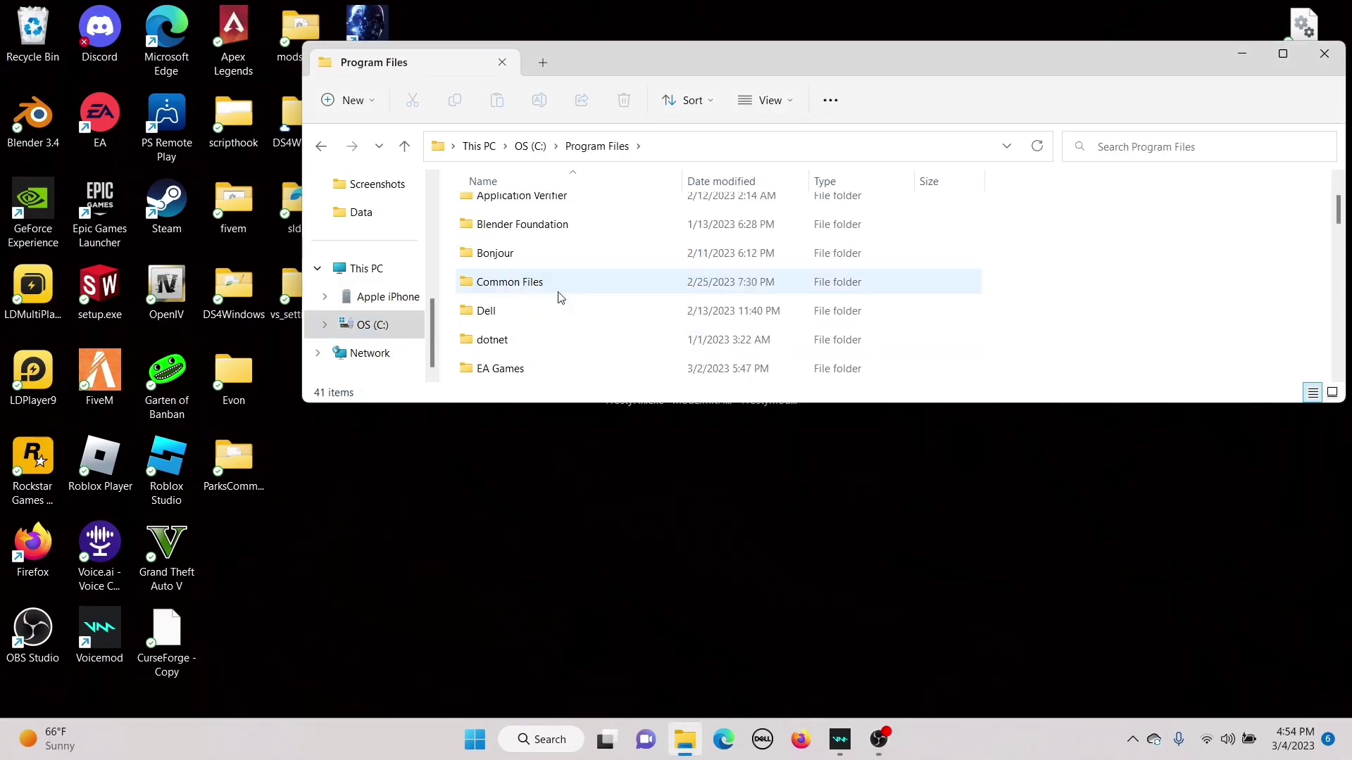
pyautogui.doubleClick(533, 367)
pyautogui.doubleClick(582, 216)
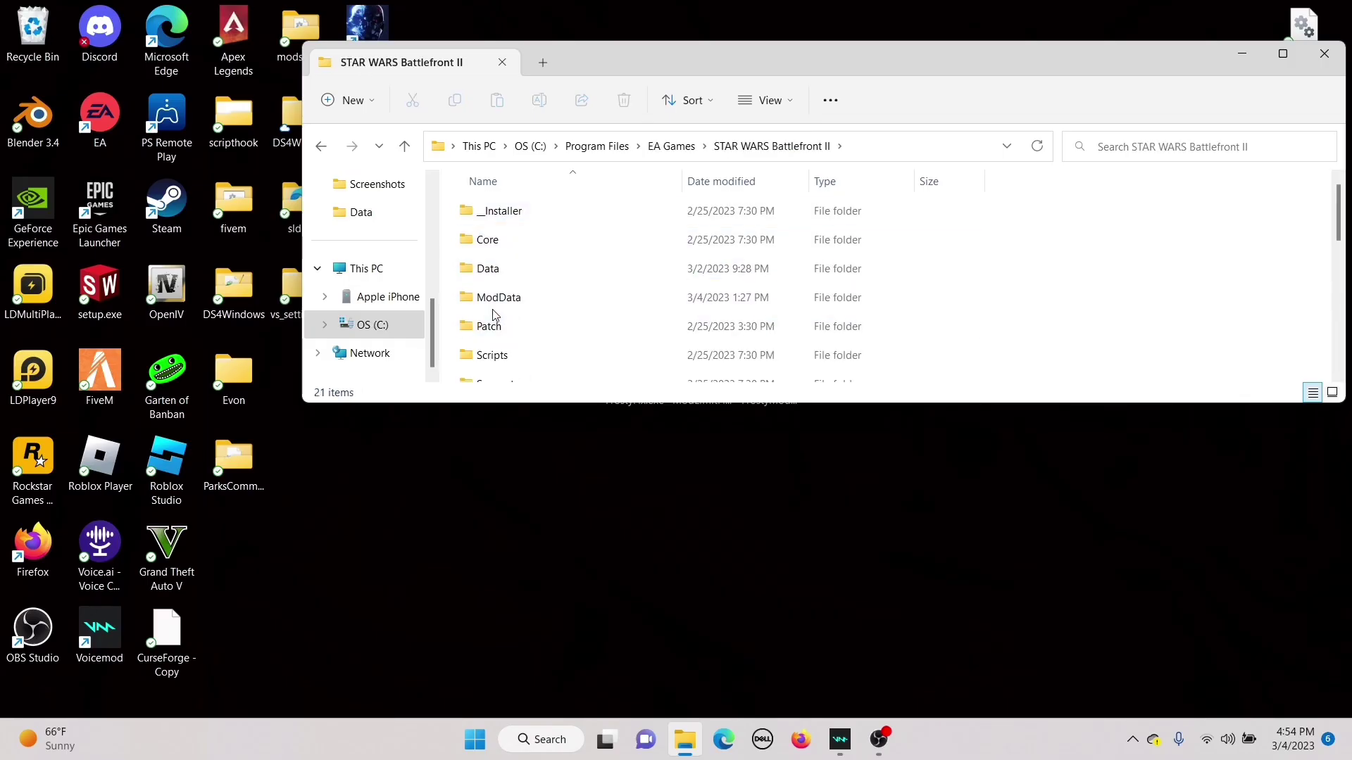
pyautogui.rightClick(495, 303)
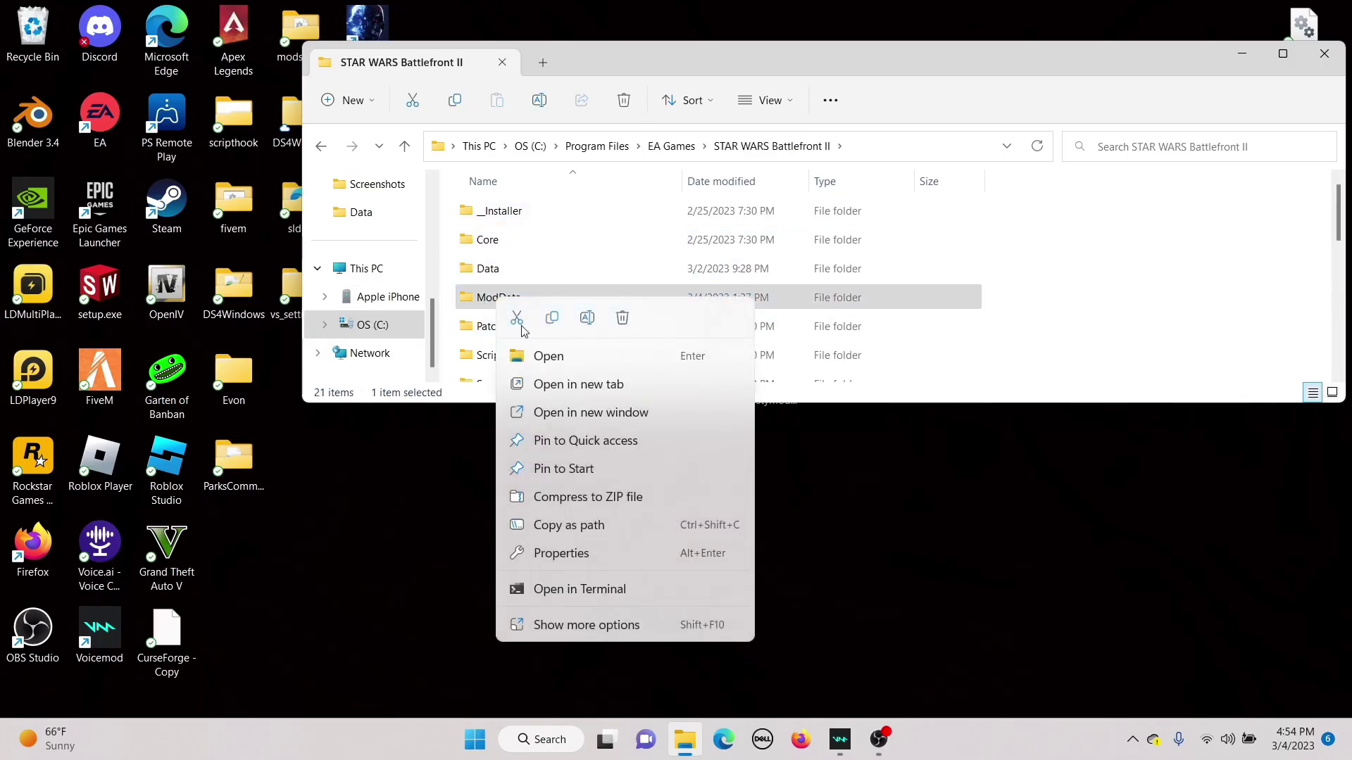
pyautogui.click(623, 320)
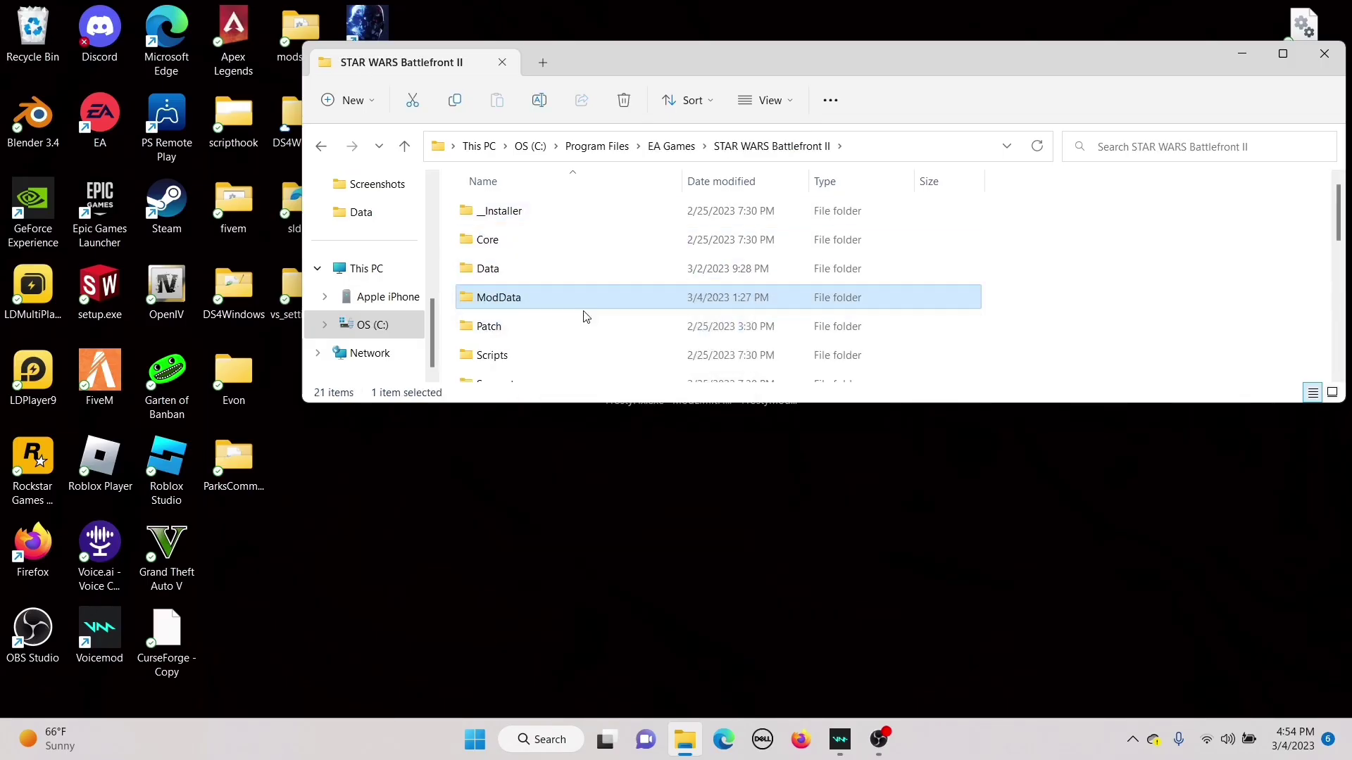
pyautogui.click(444, 313)
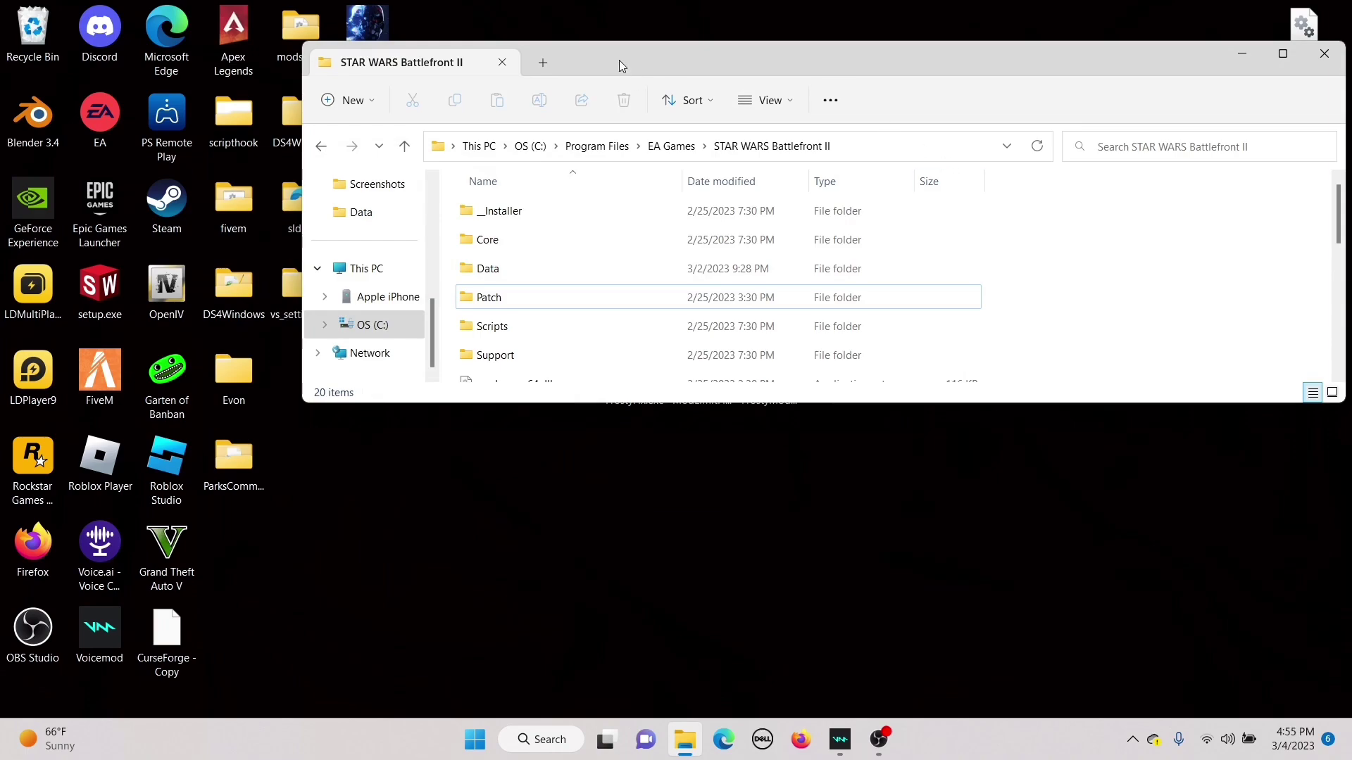
pyautogui.moveTo(619, 59); pyautogui.dragTo(559, 200)
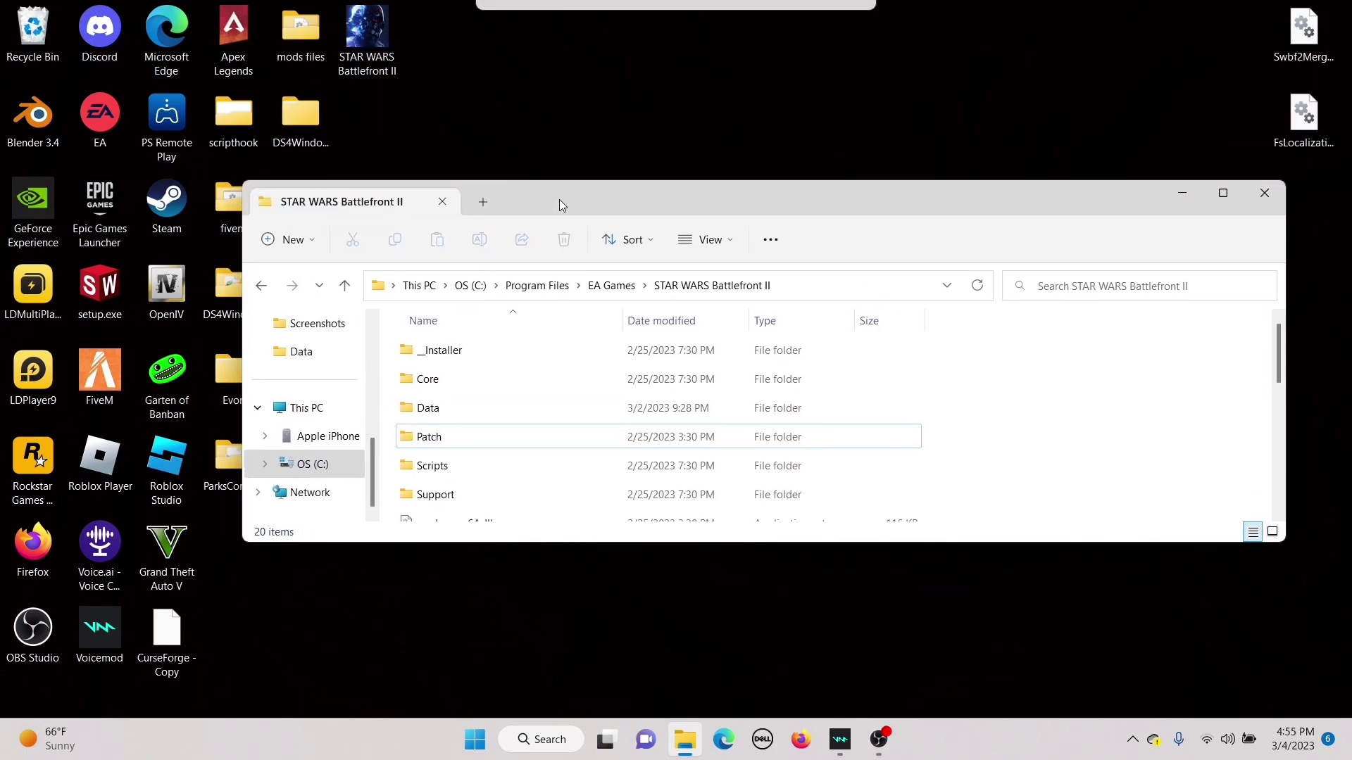
# - Launch Frosty Mod Manager from the FrostyModManager folder for STAR WARS Battlefront II
pyautogui.click(1250, 202)
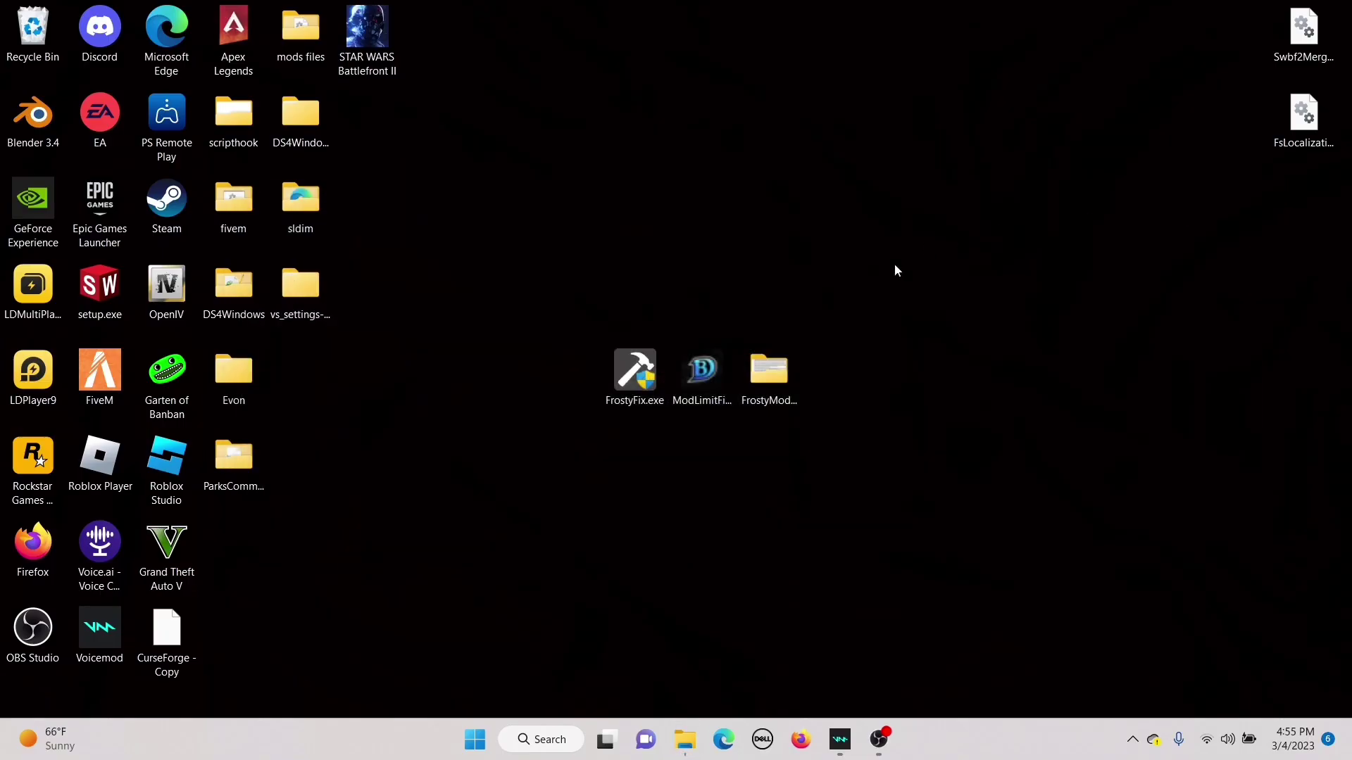
pyautogui.doubleClick(764, 381)
pyautogui.scroll(-2, 656, 387)
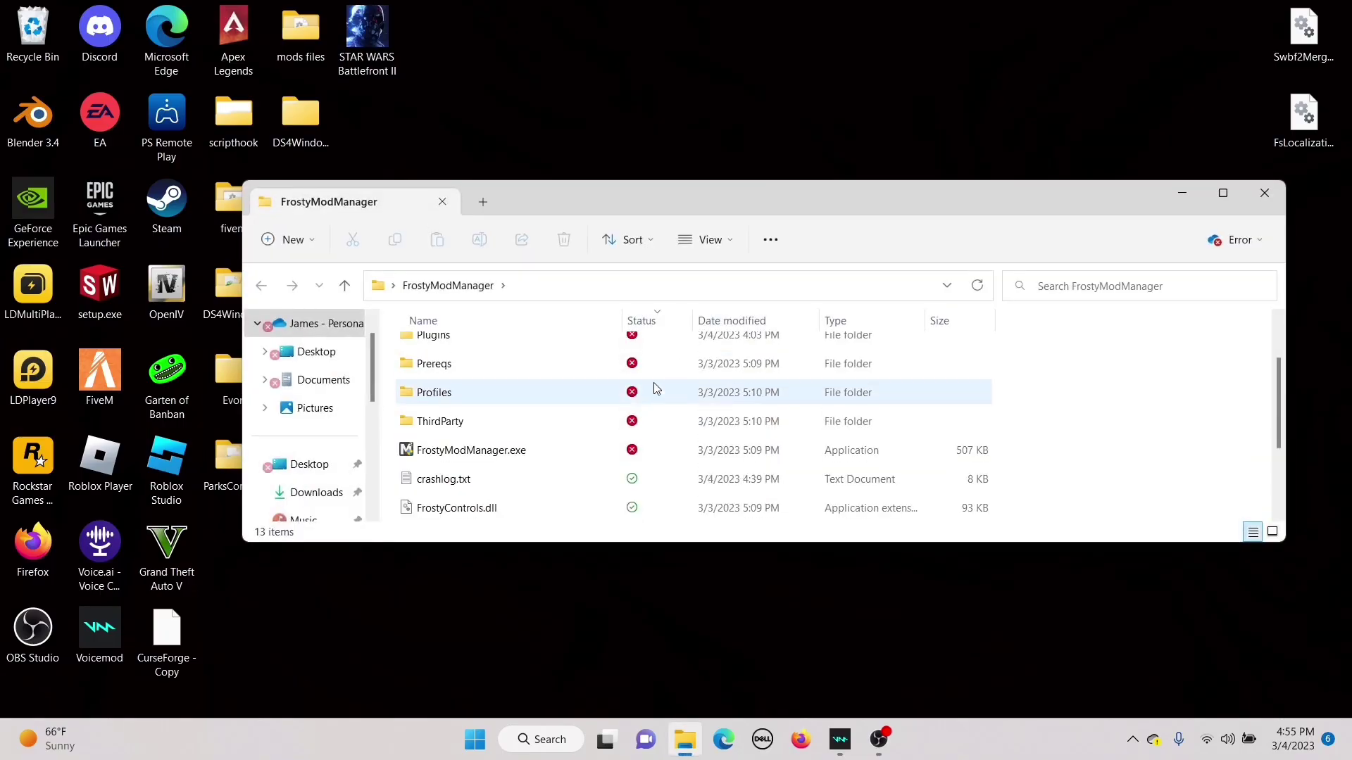
pyautogui.doubleClick(519, 449)
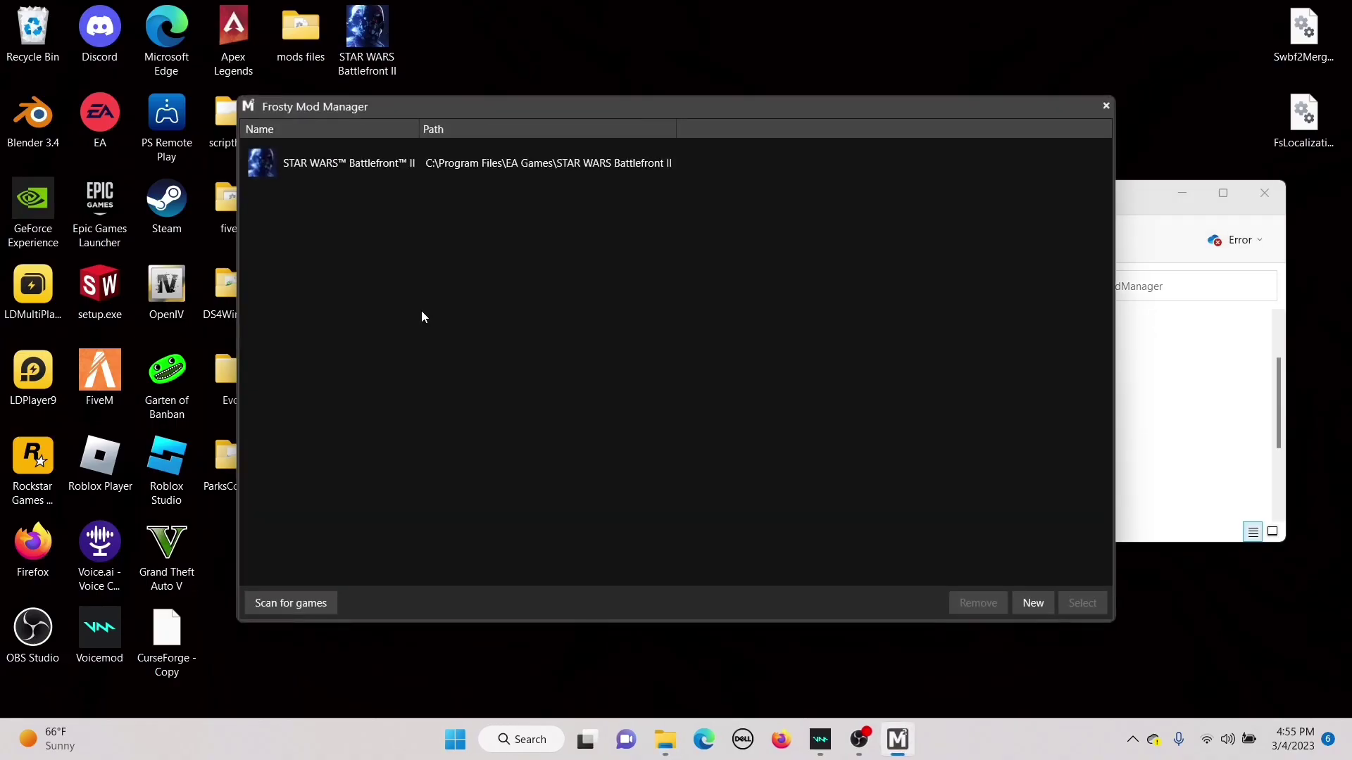
pyautogui.doubleClick(426, 177)
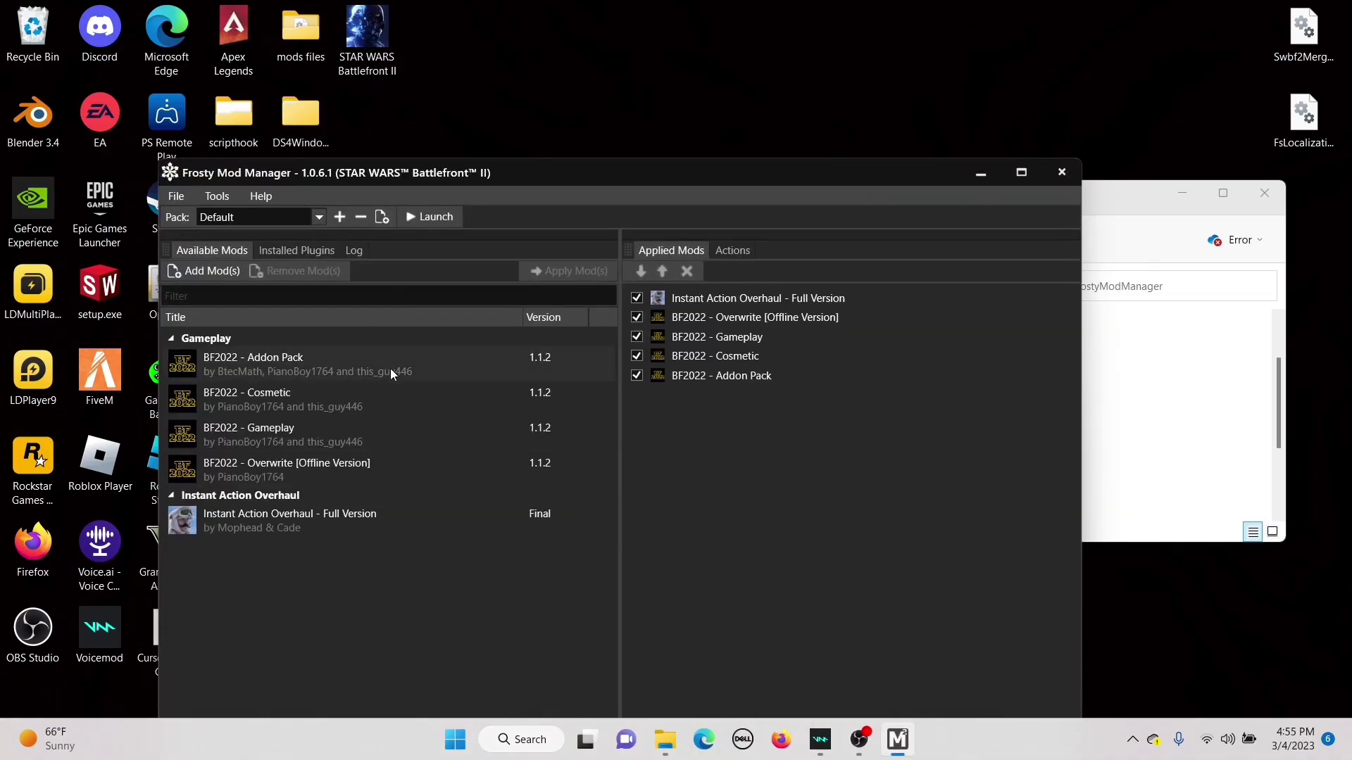
# - Remove the BF2022 and Instant Action Overhaul mods and import the Darth Malgus SWTOR pack
pyautogui.click(390, 371)
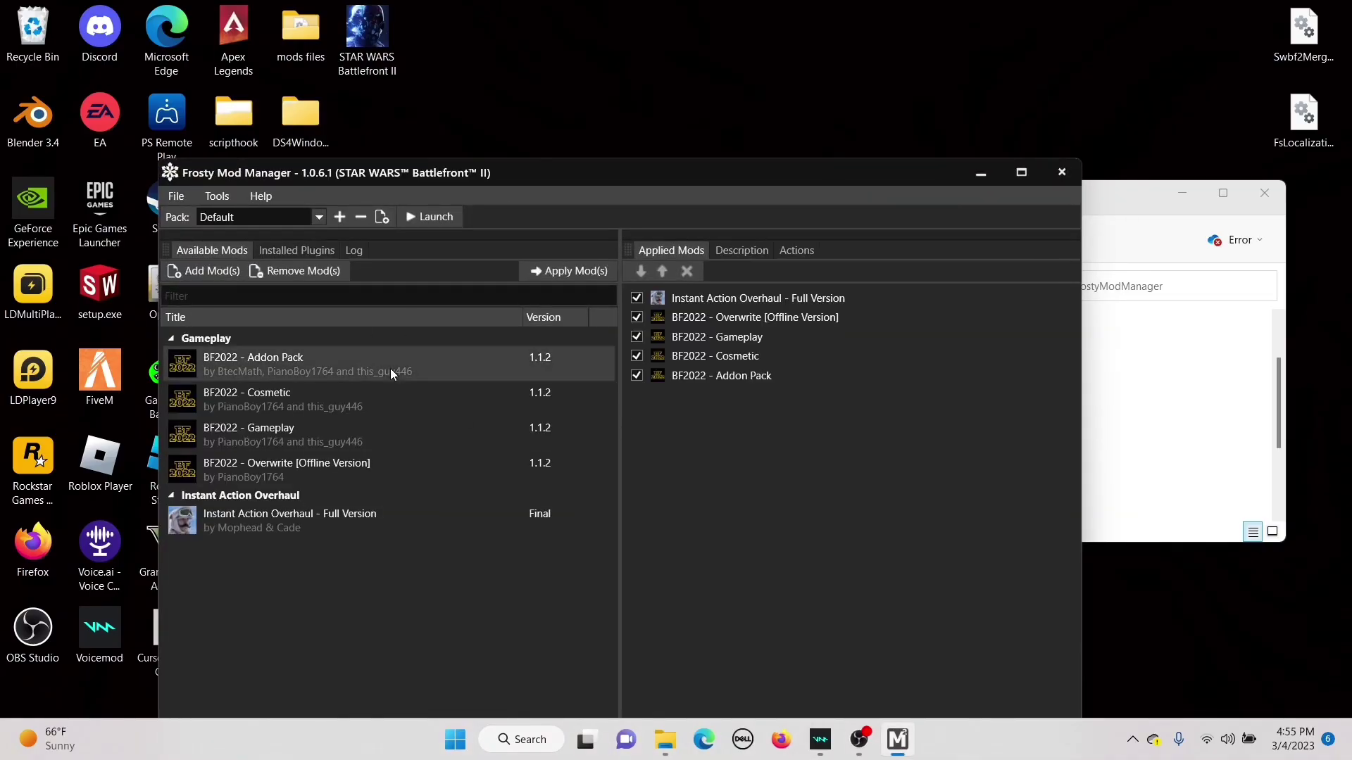
pyautogui.hotkey('ctrl', 'a')
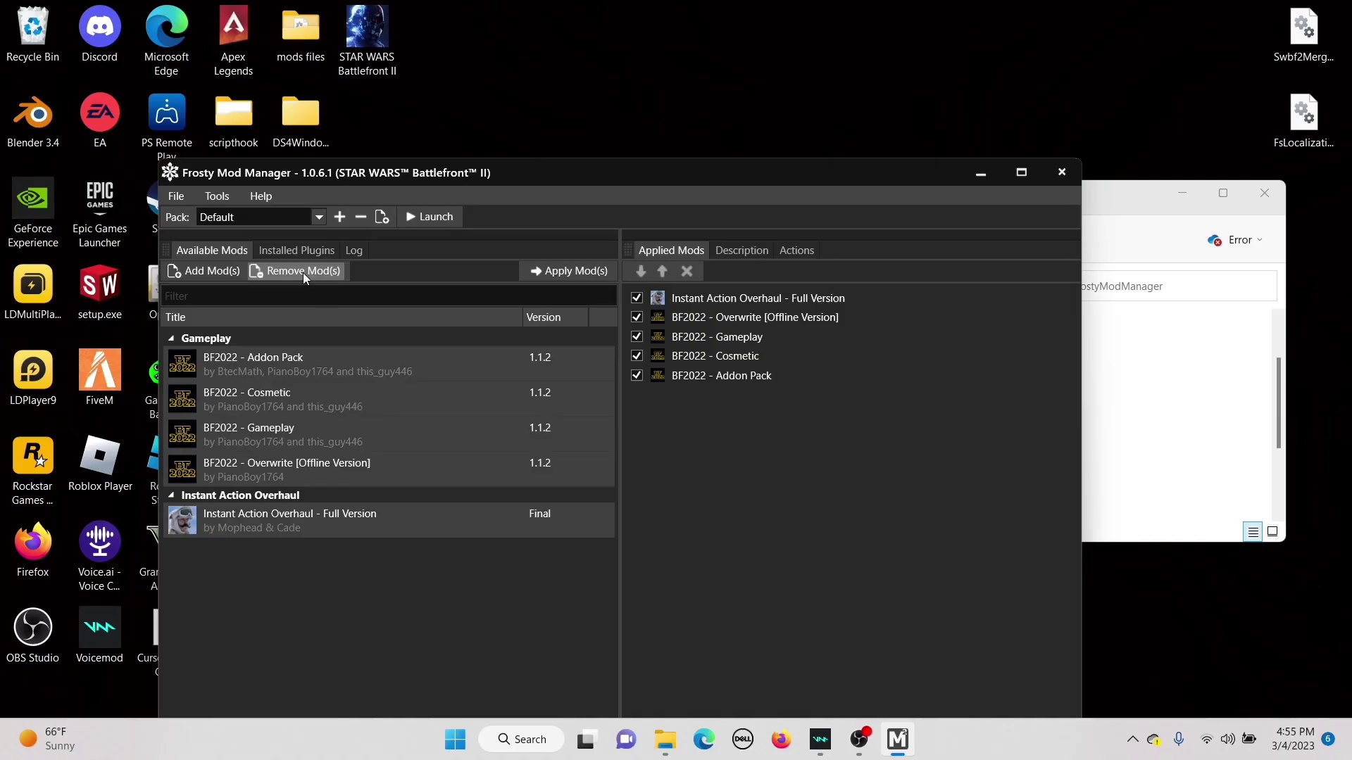
pyautogui.click(303, 273)
pyautogui.click(816, 418)
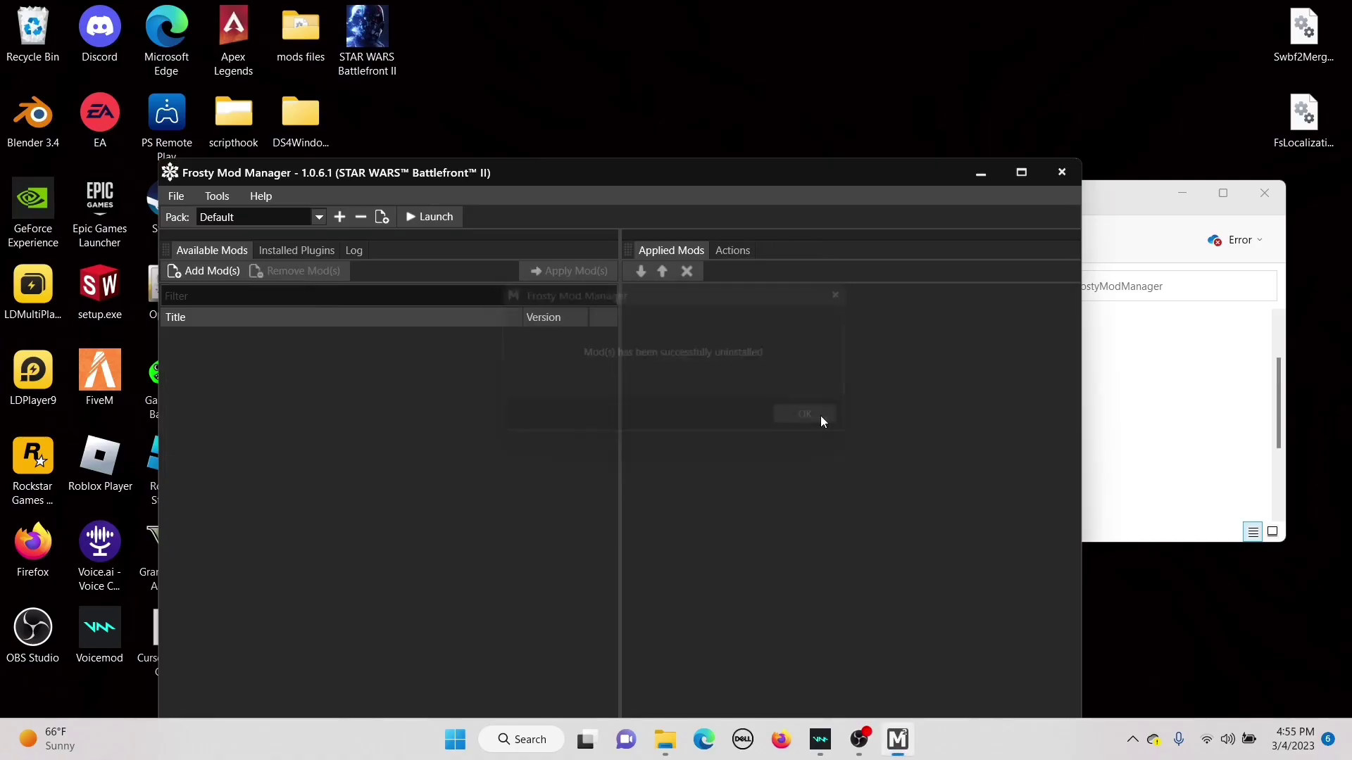
pyautogui.click(382, 218)
pyautogui.scroll(-3, 464, 391)
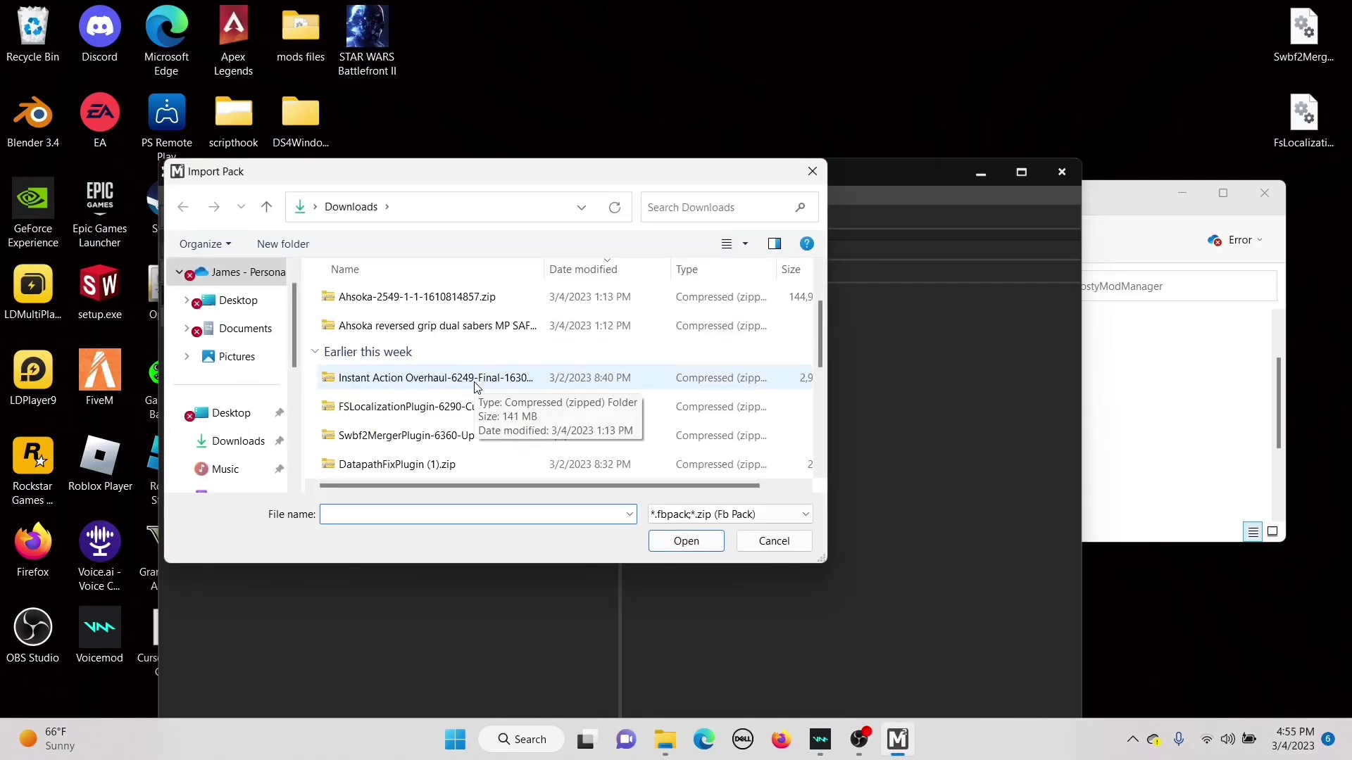
pyautogui.scroll(-3, 465, 401)
pyautogui.scroll(-1, 466, 410)
pyautogui.doubleClick(434, 377)
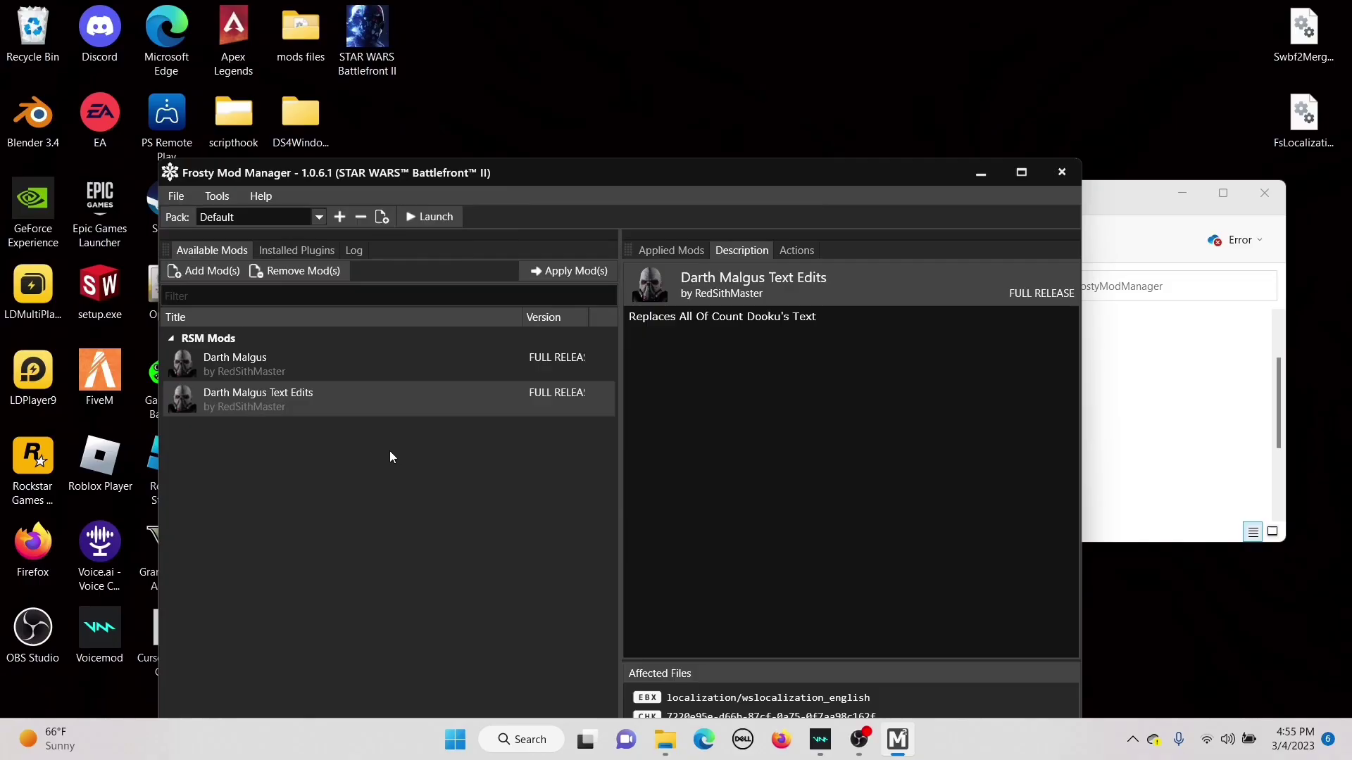
# - Apply the Darth Malgus and Darth Malgus Text Edits mods from the Applied Mods list
pyautogui.moveTo(590, 181); pyautogui.dragTo(663, 73)
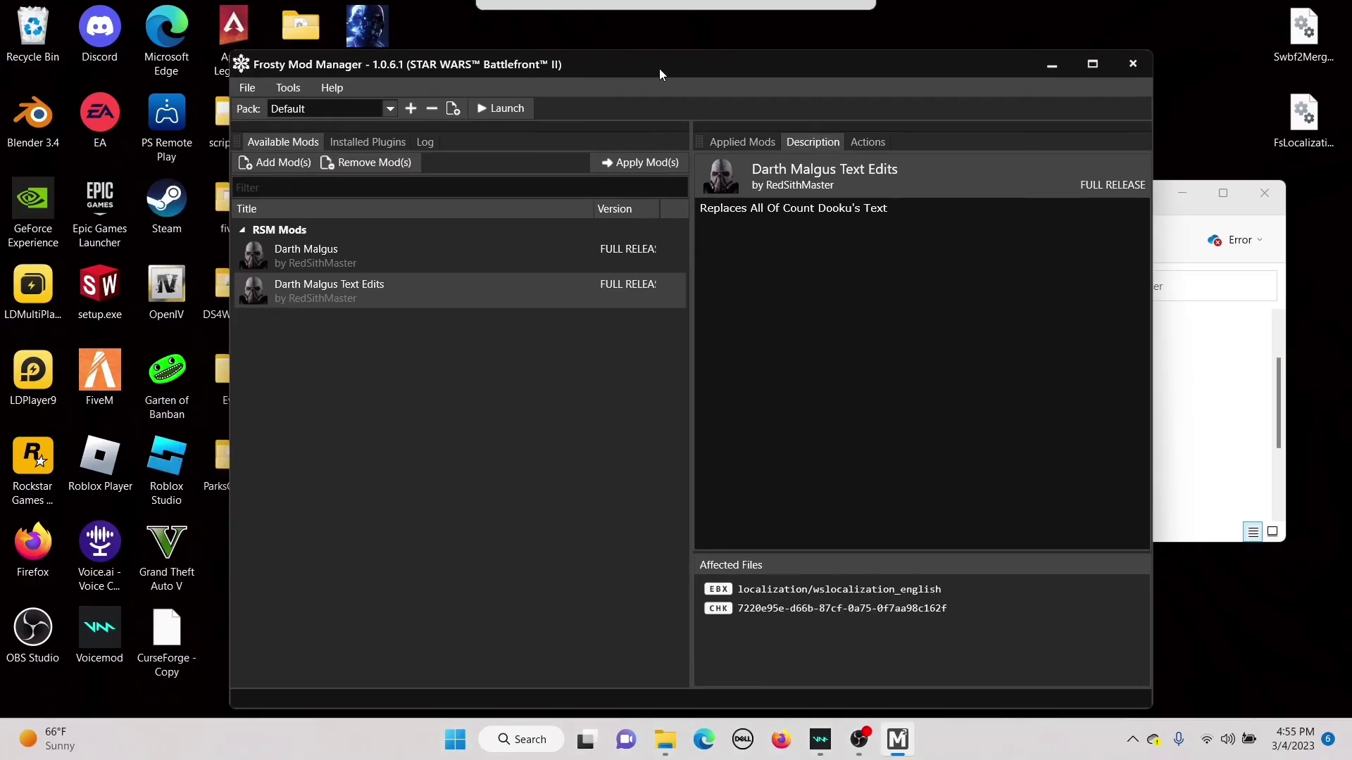
pyautogui.click(739, 144)
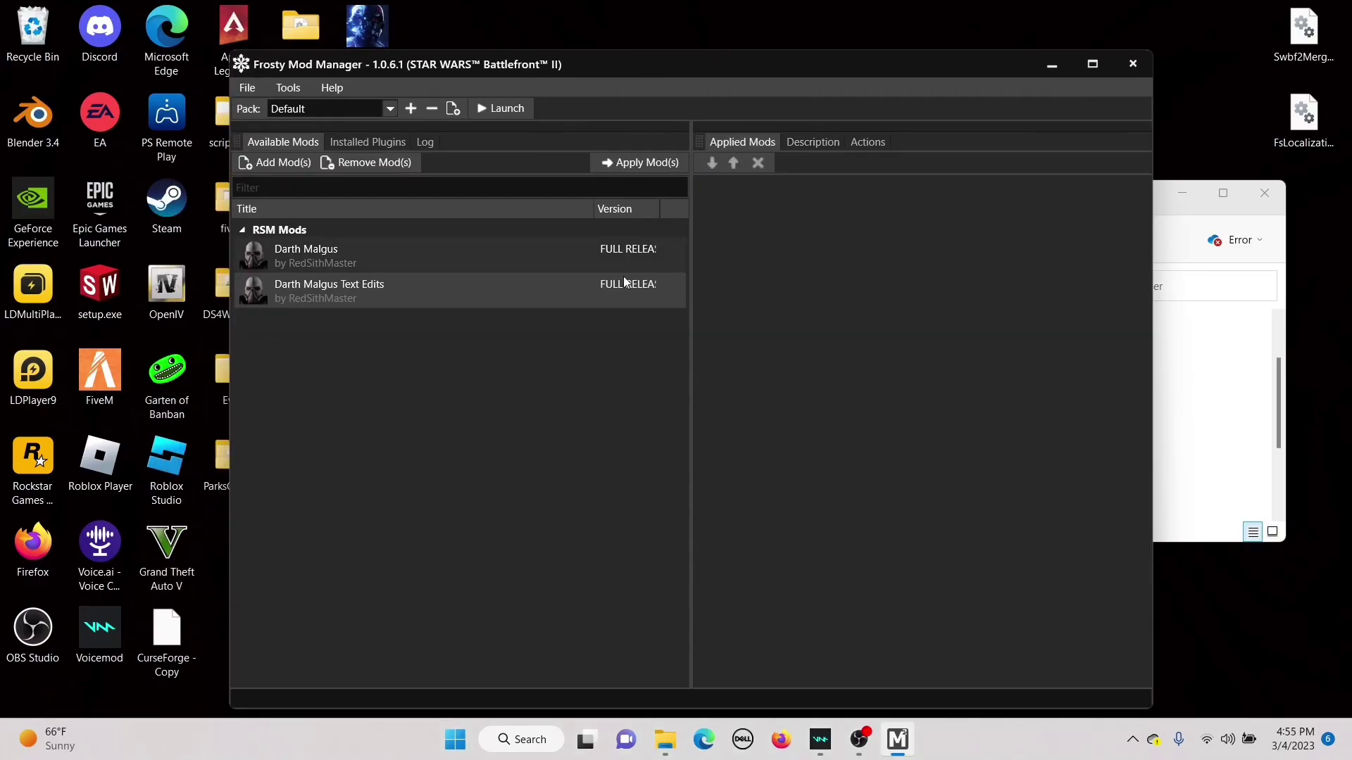
pyautogui.click(560, 266)
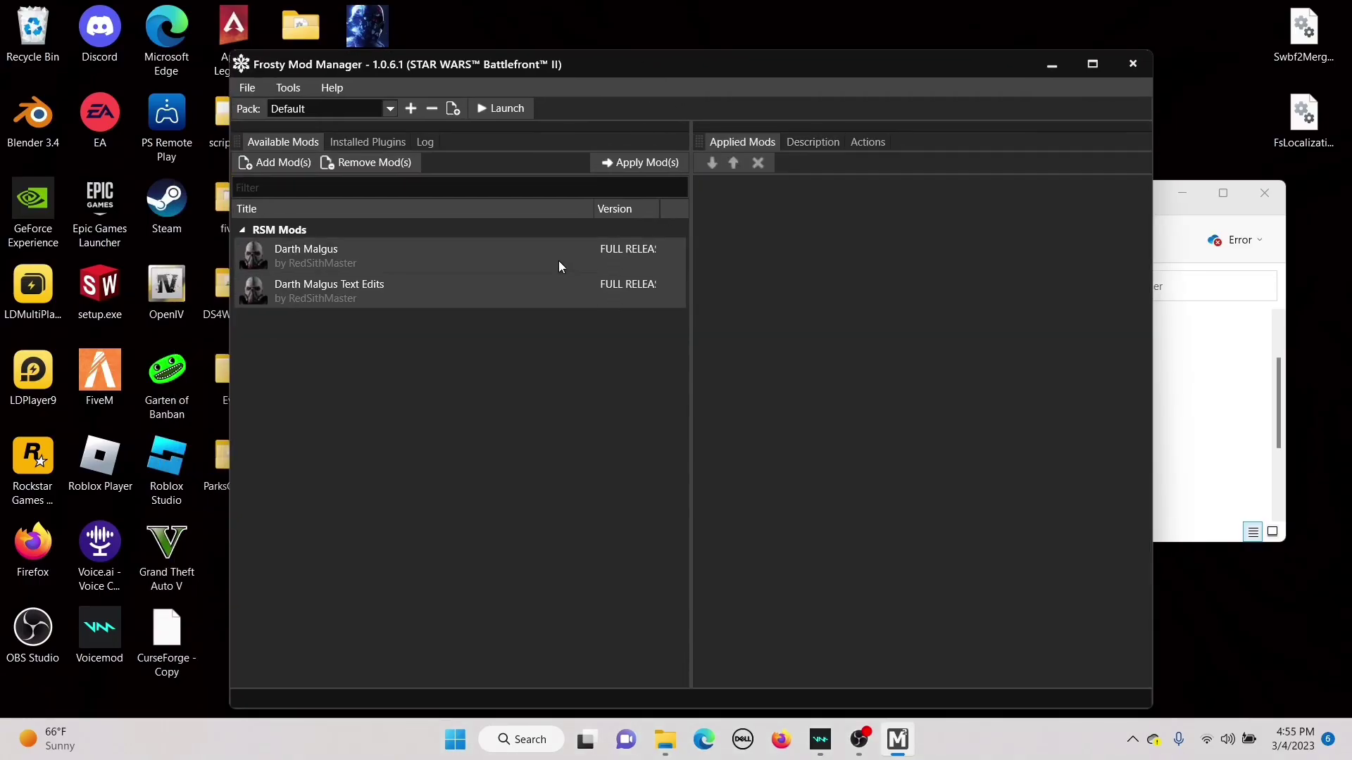
pyautogui.click(654, 167)
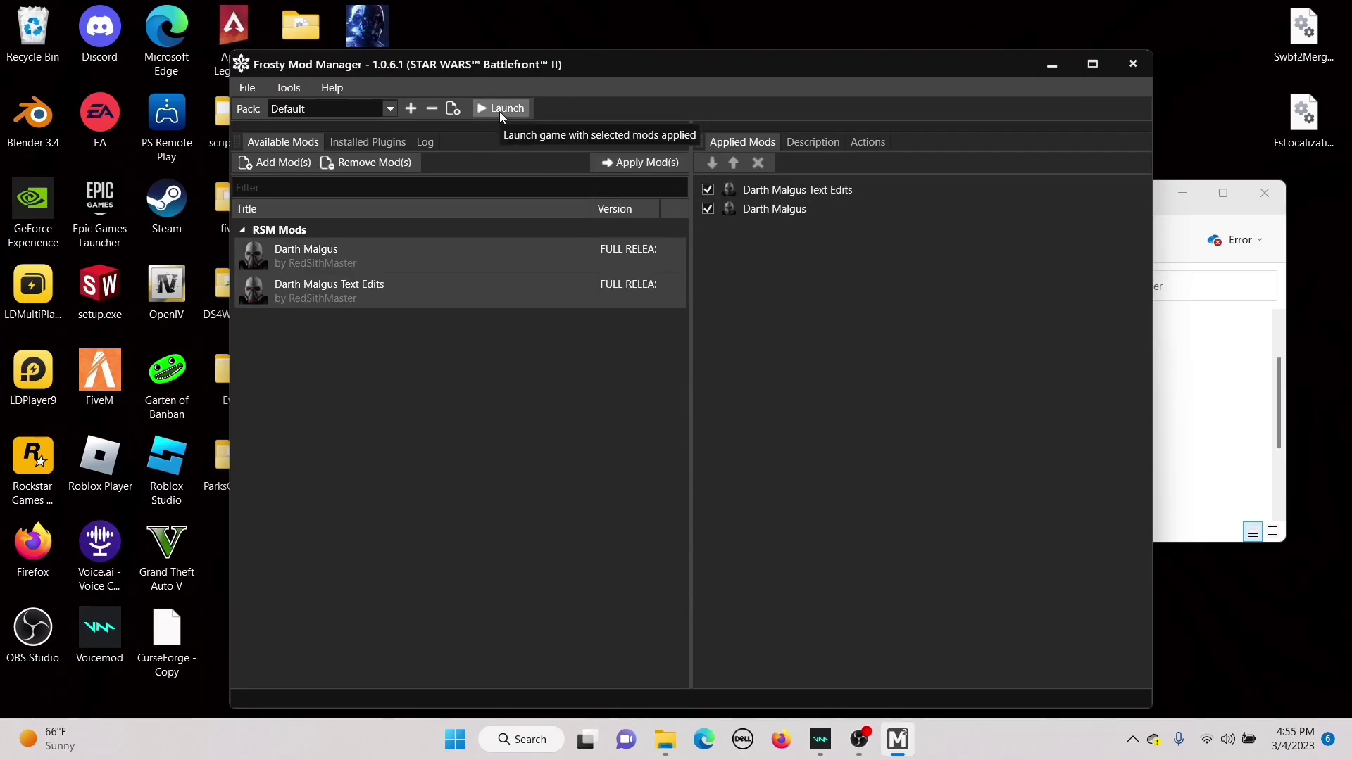
# - Launch Battlefront II with the applied mods and accept the Frosty new-installation notice
pyautogui.click(503, 108)
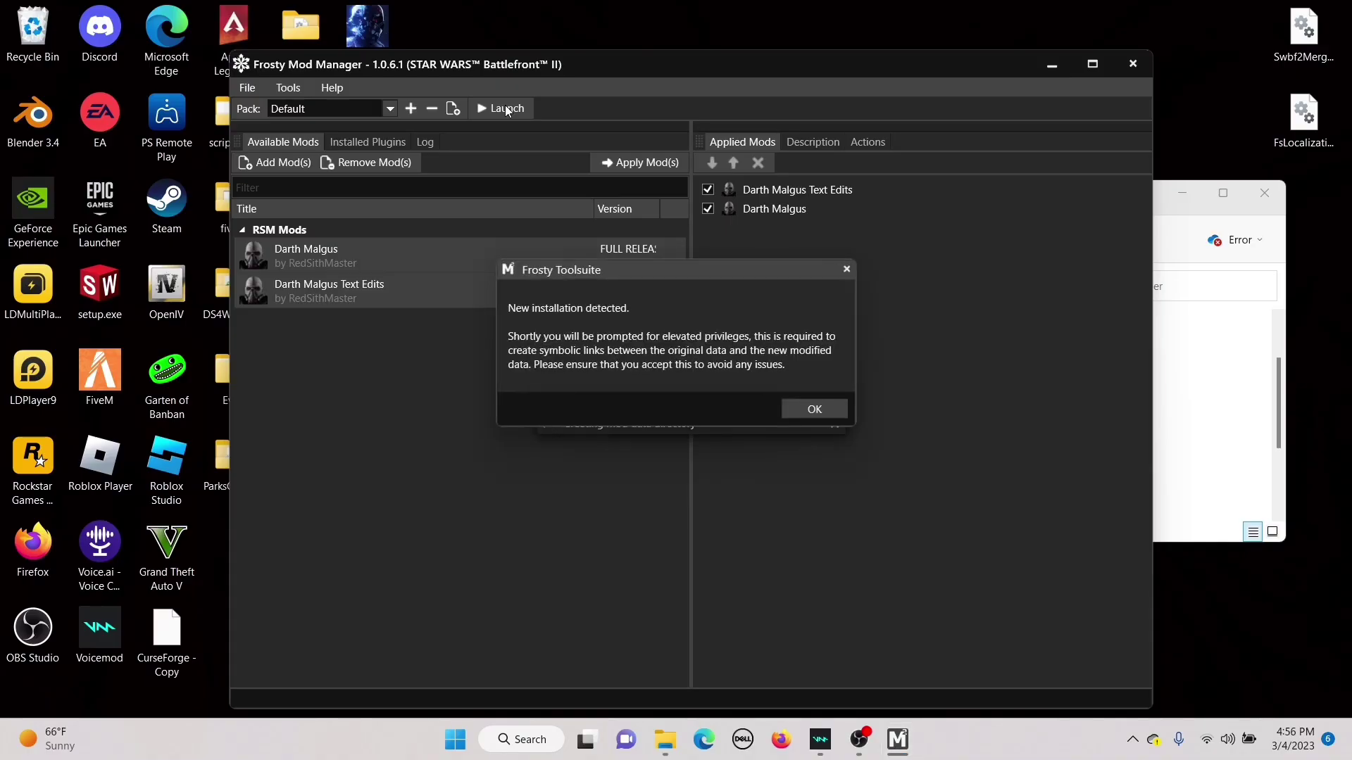
pyautogui.click(809, 412)
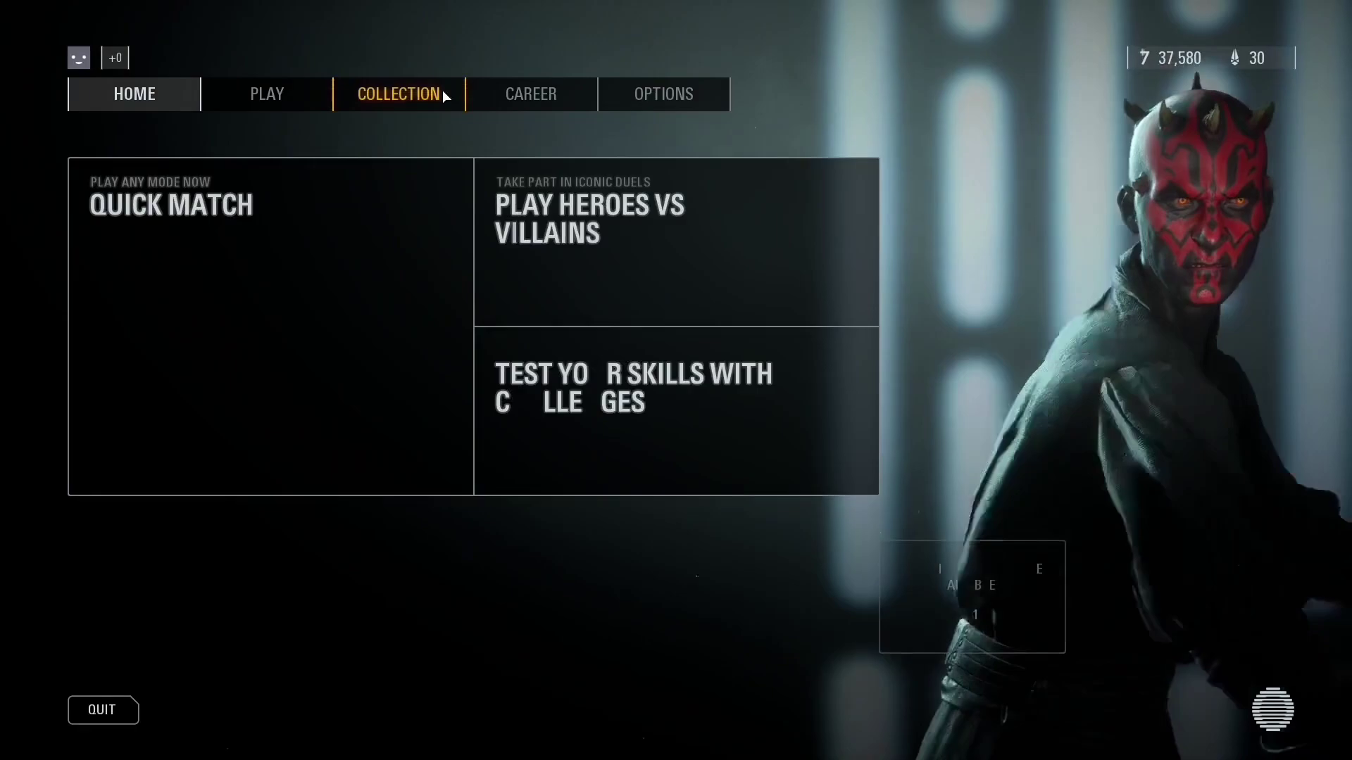
# - View Darth Malgus in the hero collection, then return home and quit the game
pyautogui.click(442, 90)
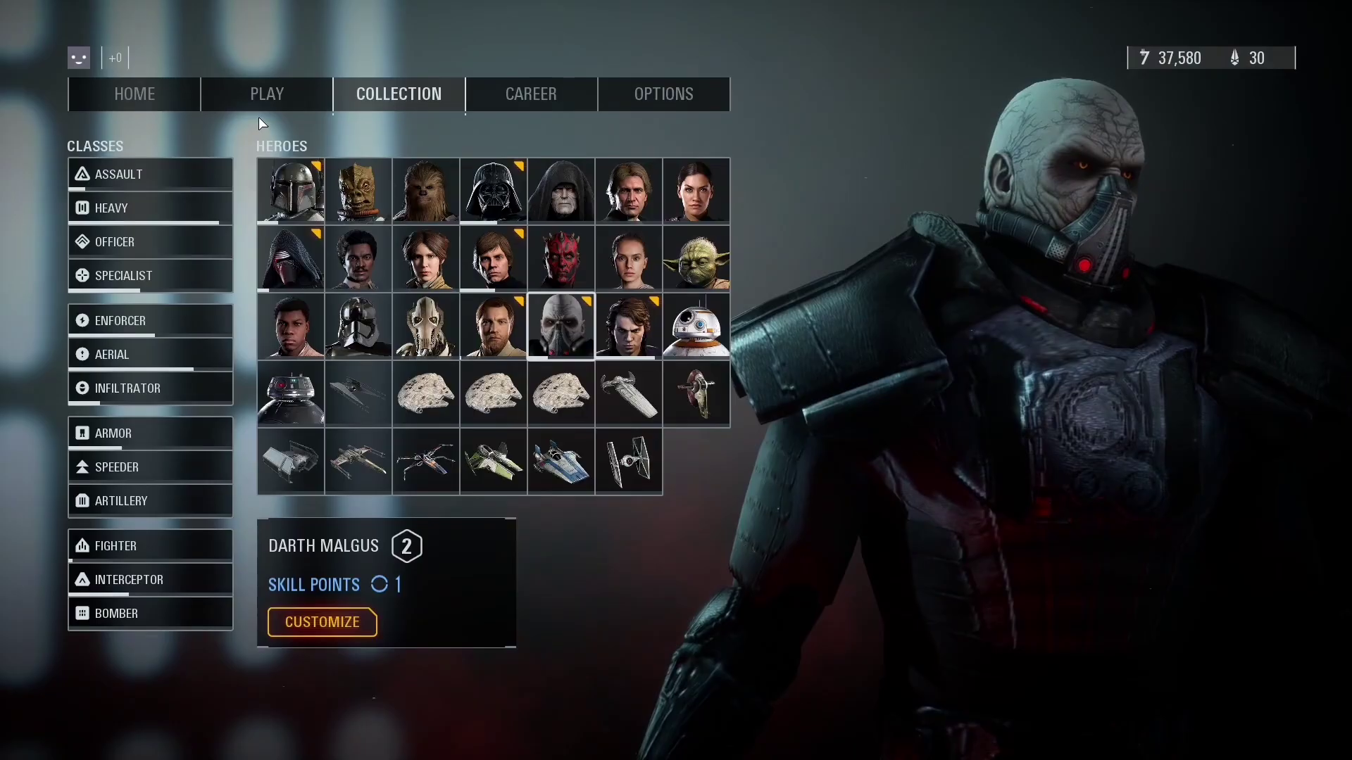
pyautogui.click(172, 88)
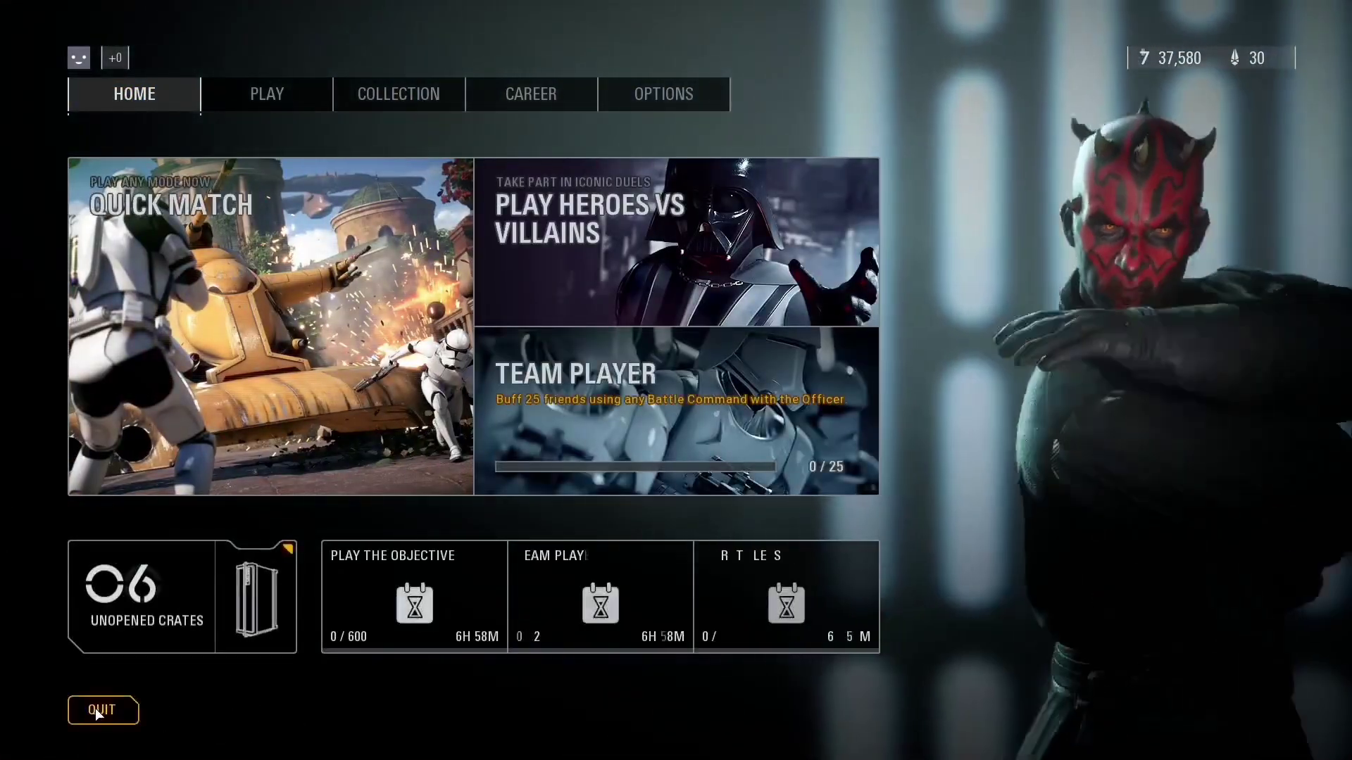
pyautogui.click(95, 709)
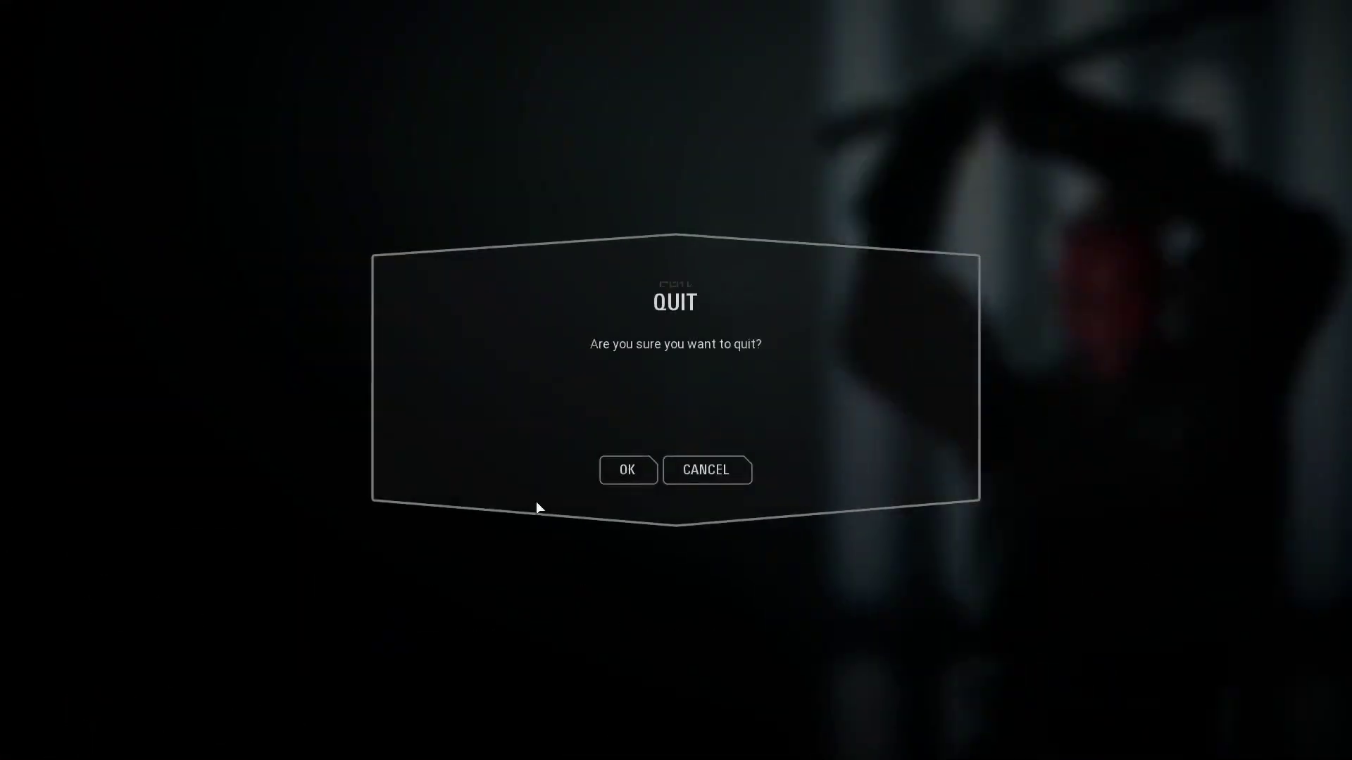
pyautogui.click(623, 471)
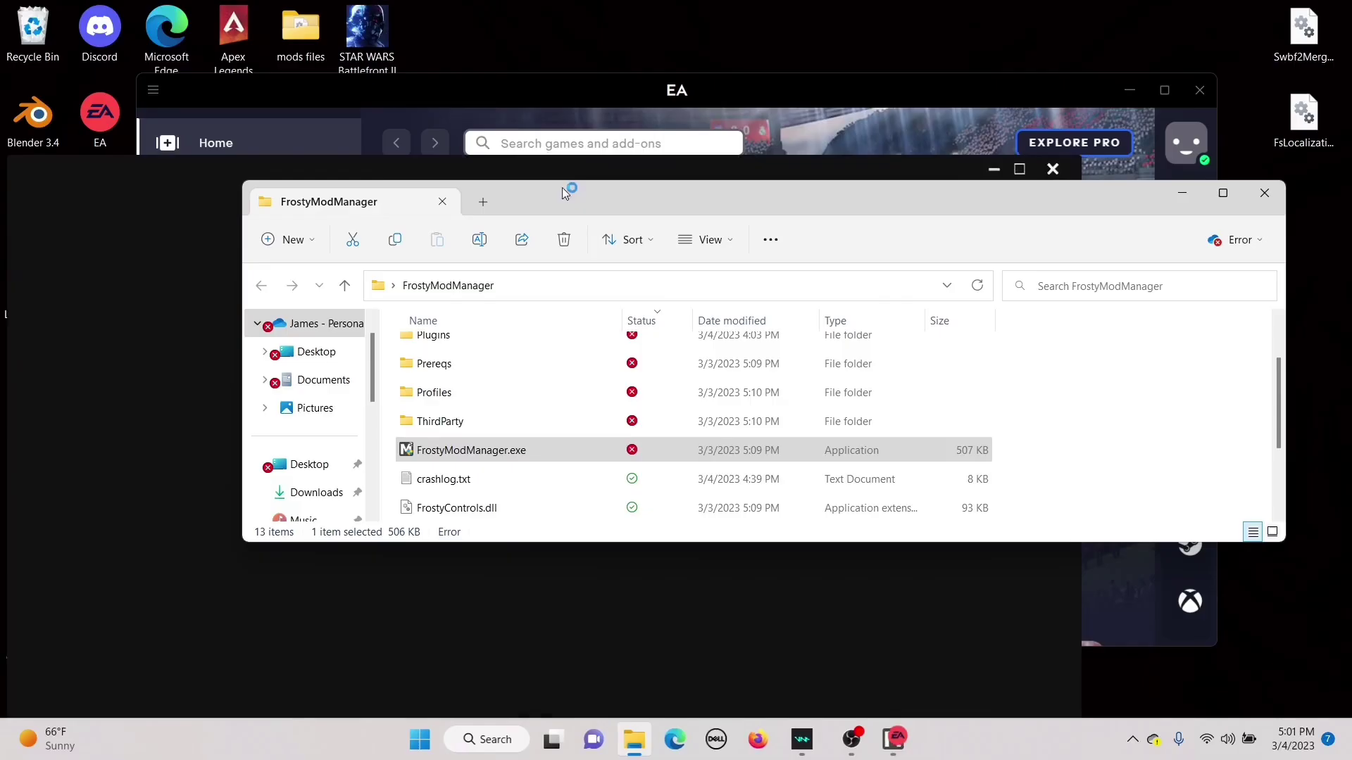
# - Minimize File Explorer and the Epic Games launcher
pyautogui.click(1188, 190)
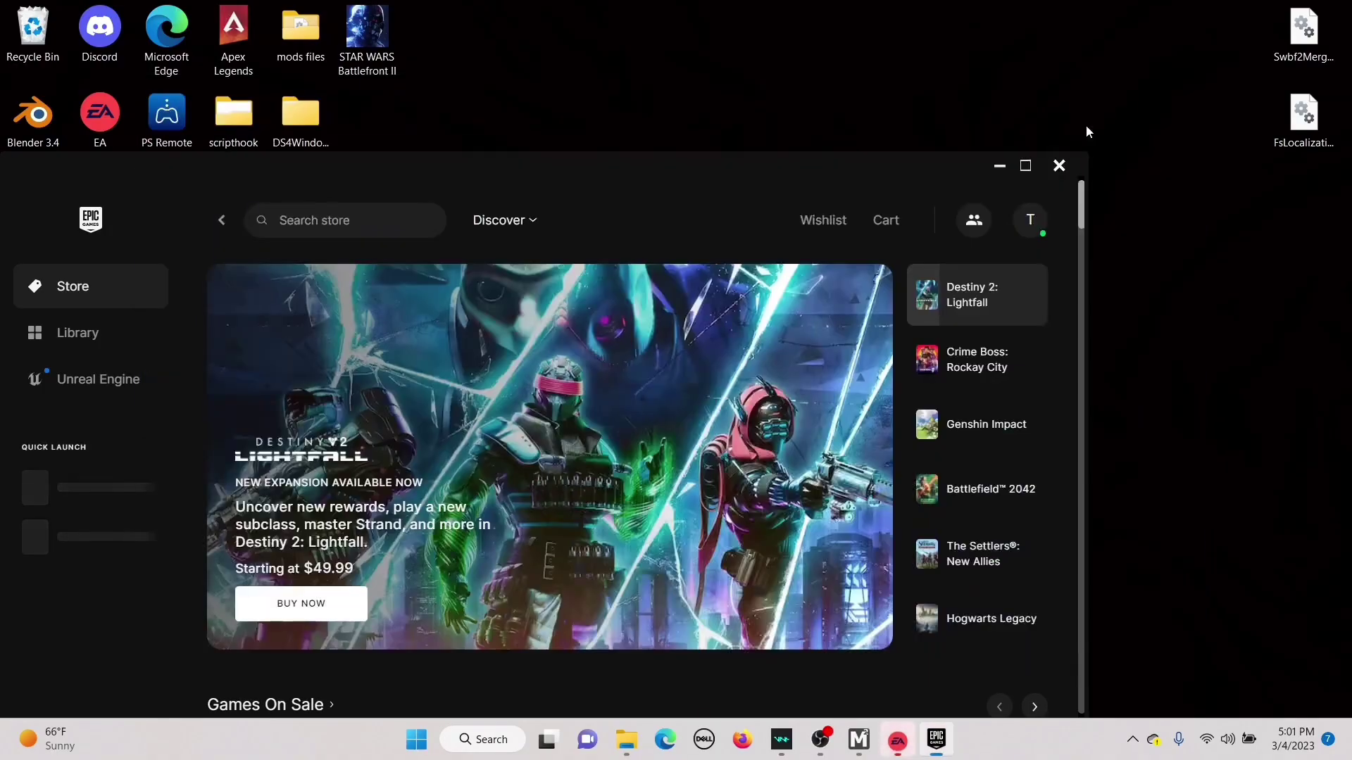
pyautogui.click(1000, 166)
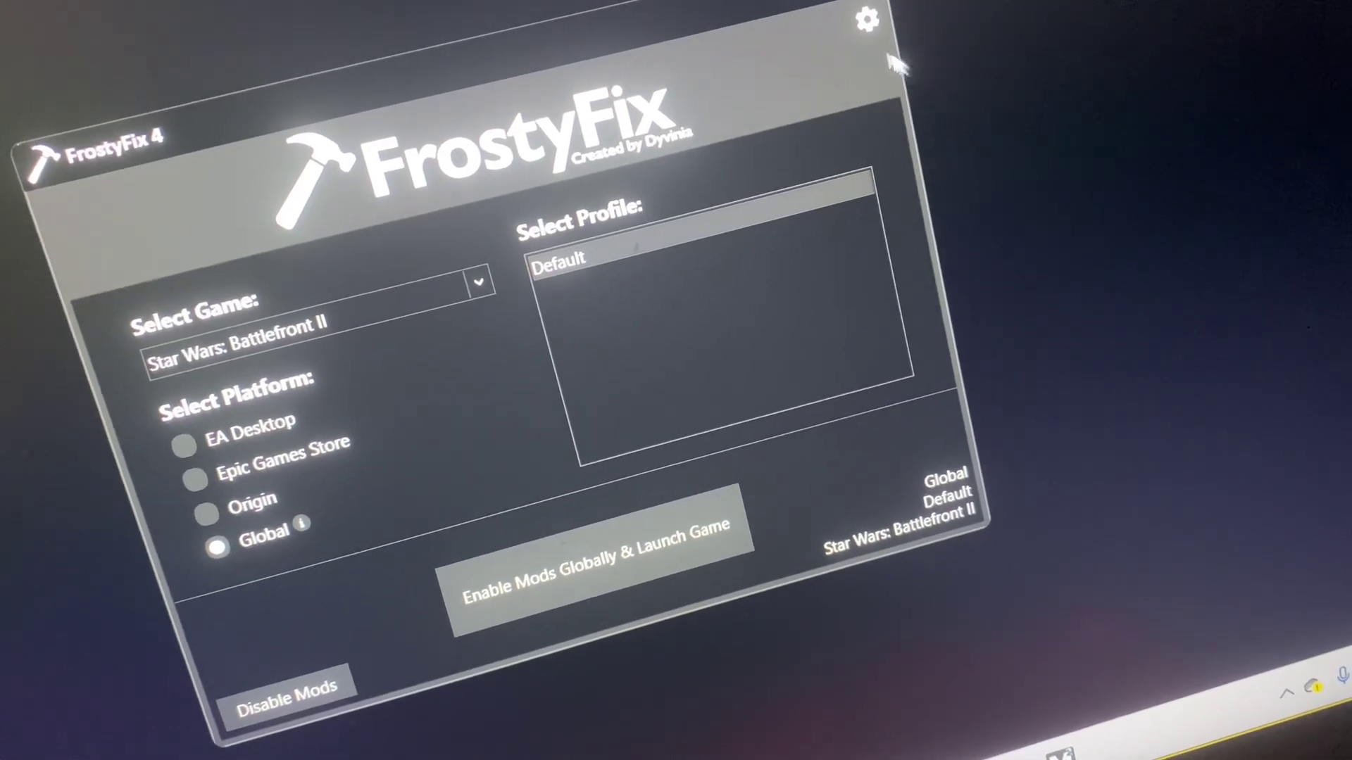
# - Point FrostyFix 4 at FrostyModManager.exe with Star Wars: Battlefront II on the Global platform
pyautogui.click(876, 12)
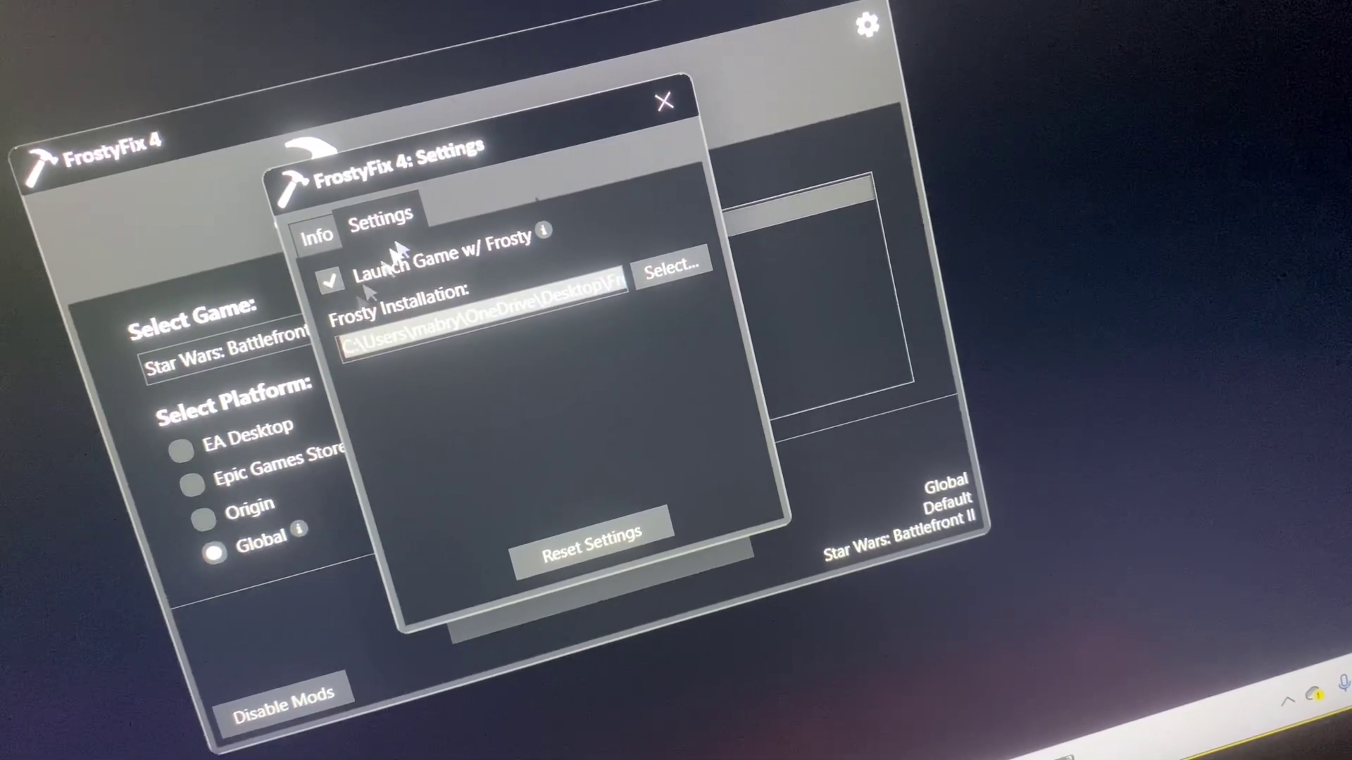
pyautogui.click(658, 269)
pyautogui.click(740, 628)
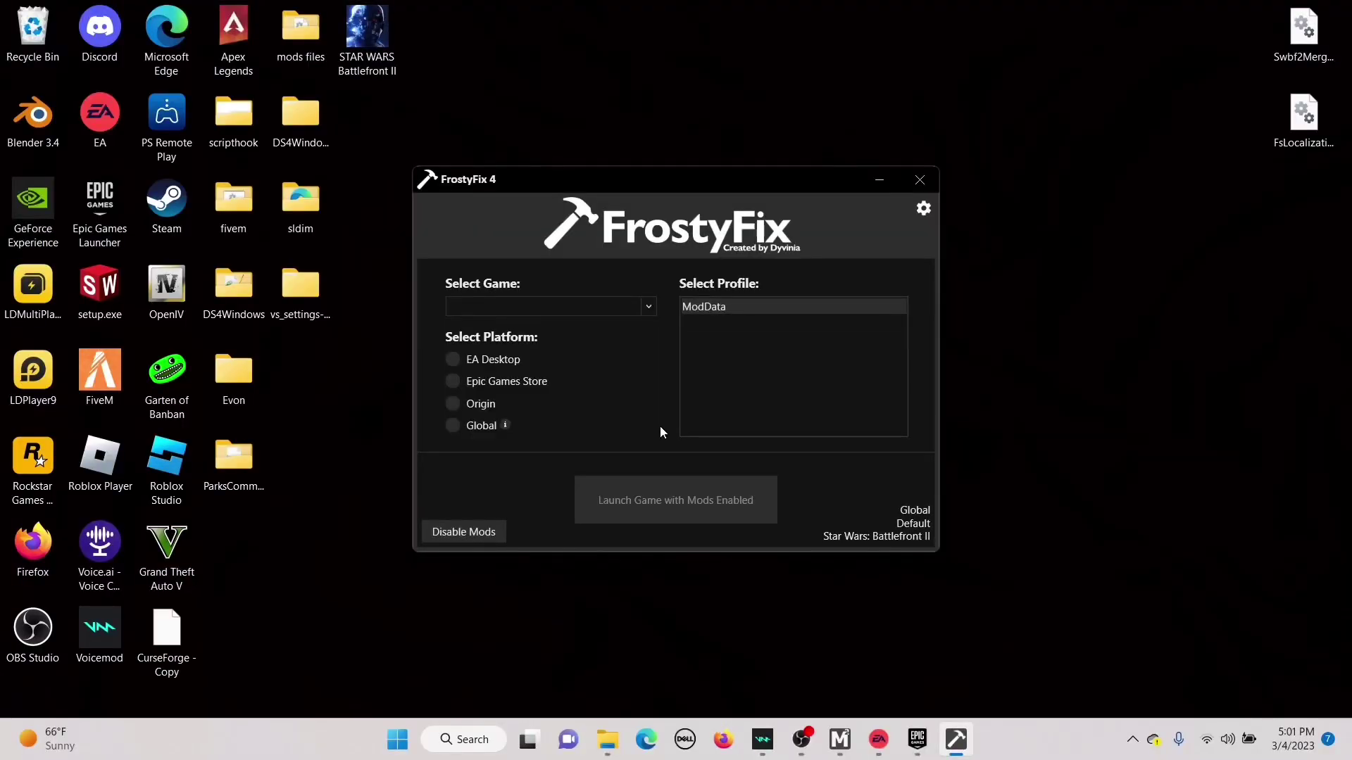
pyautogui.click(648, 308)
pyautogui.click(632, 328)
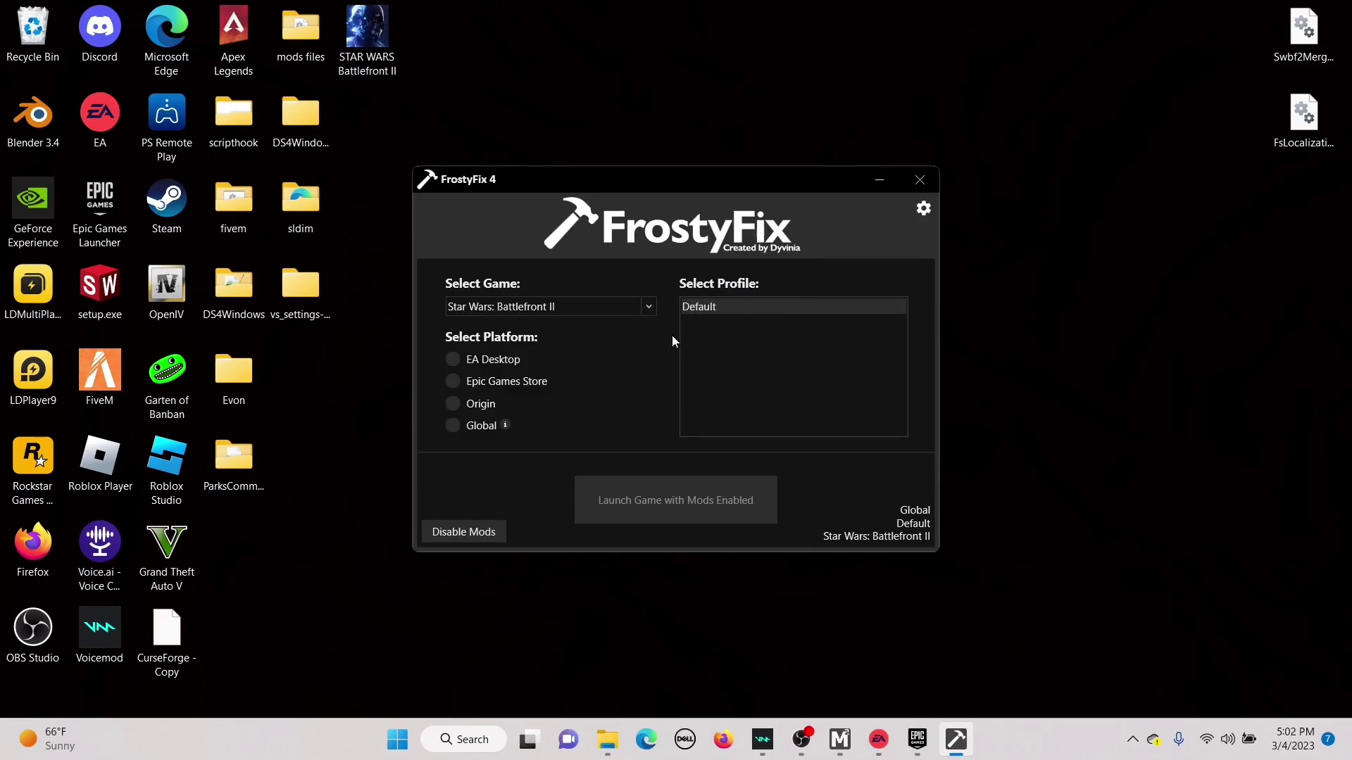
pyautogui.click(466, 427)
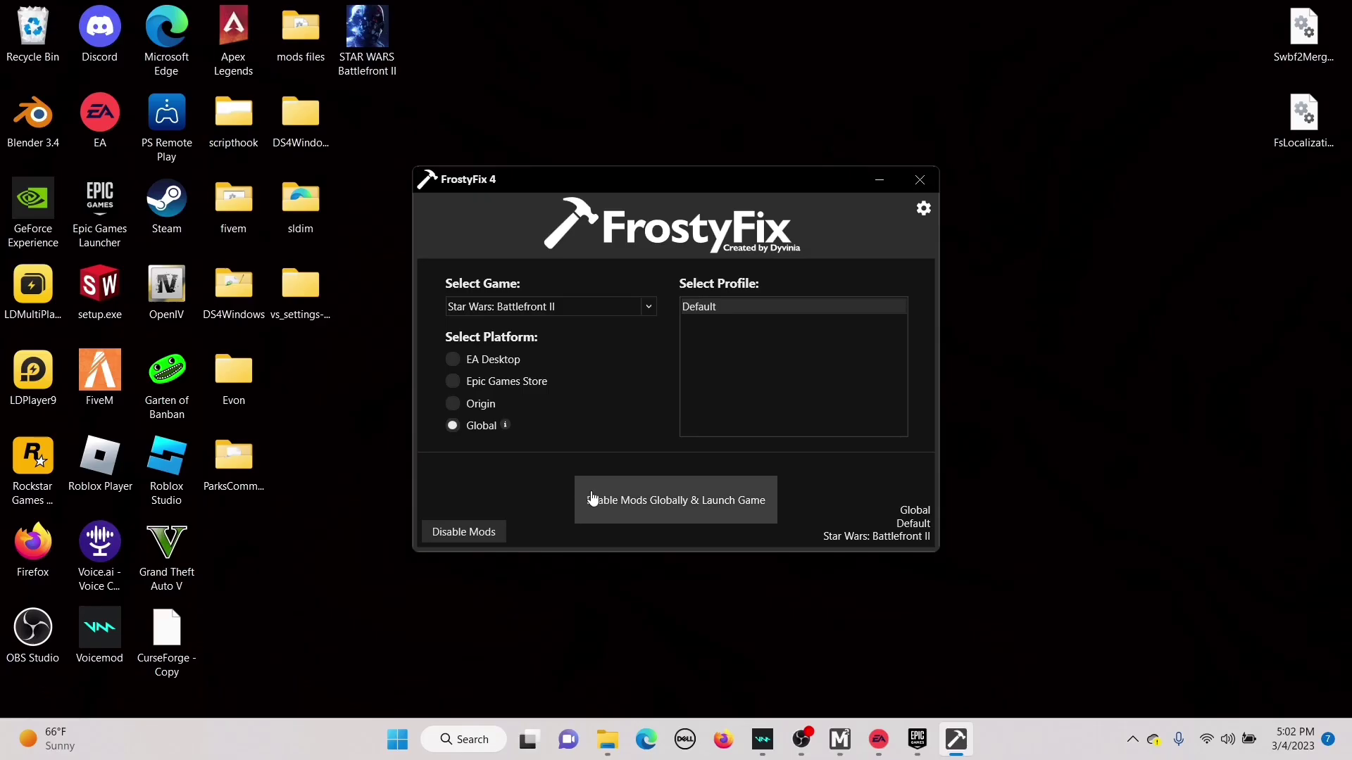
pyautogui.moveTo(840, 740)
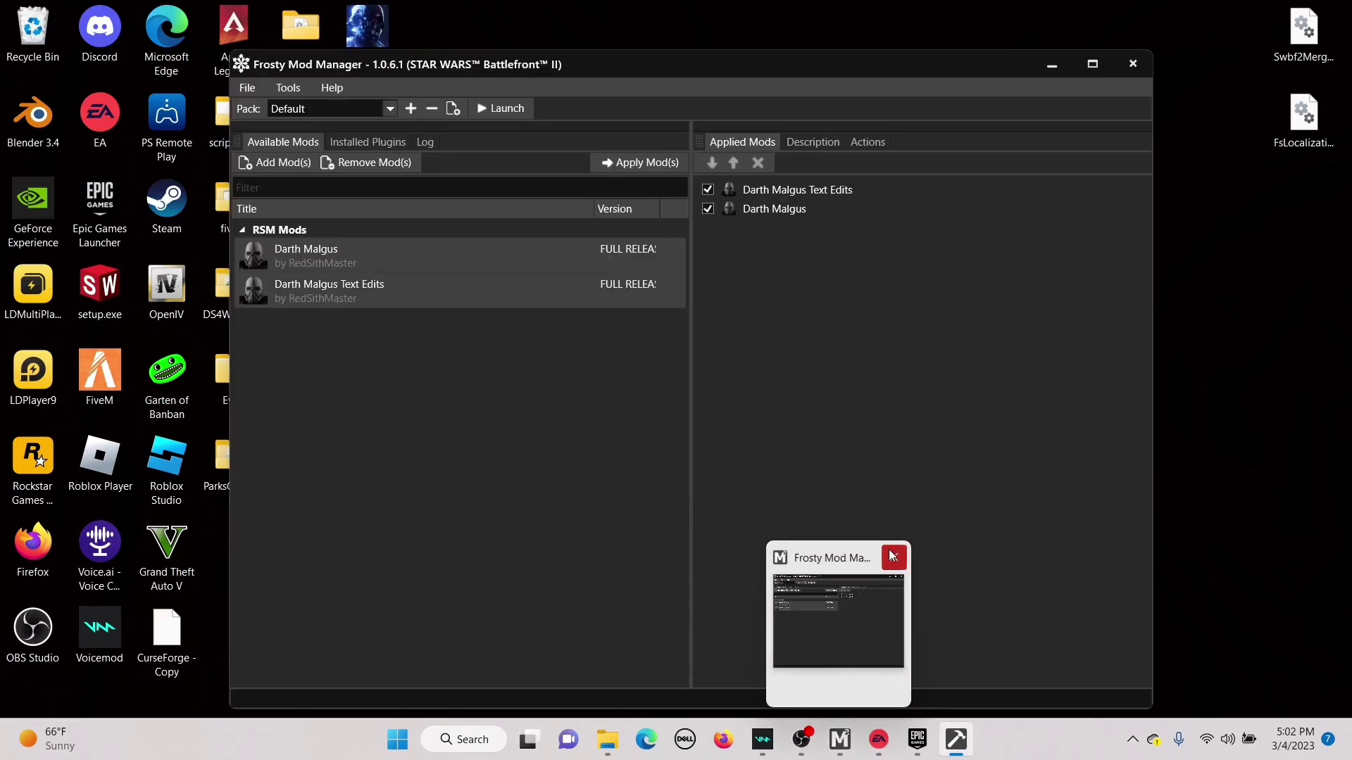
pyautogui.click(892, 556)
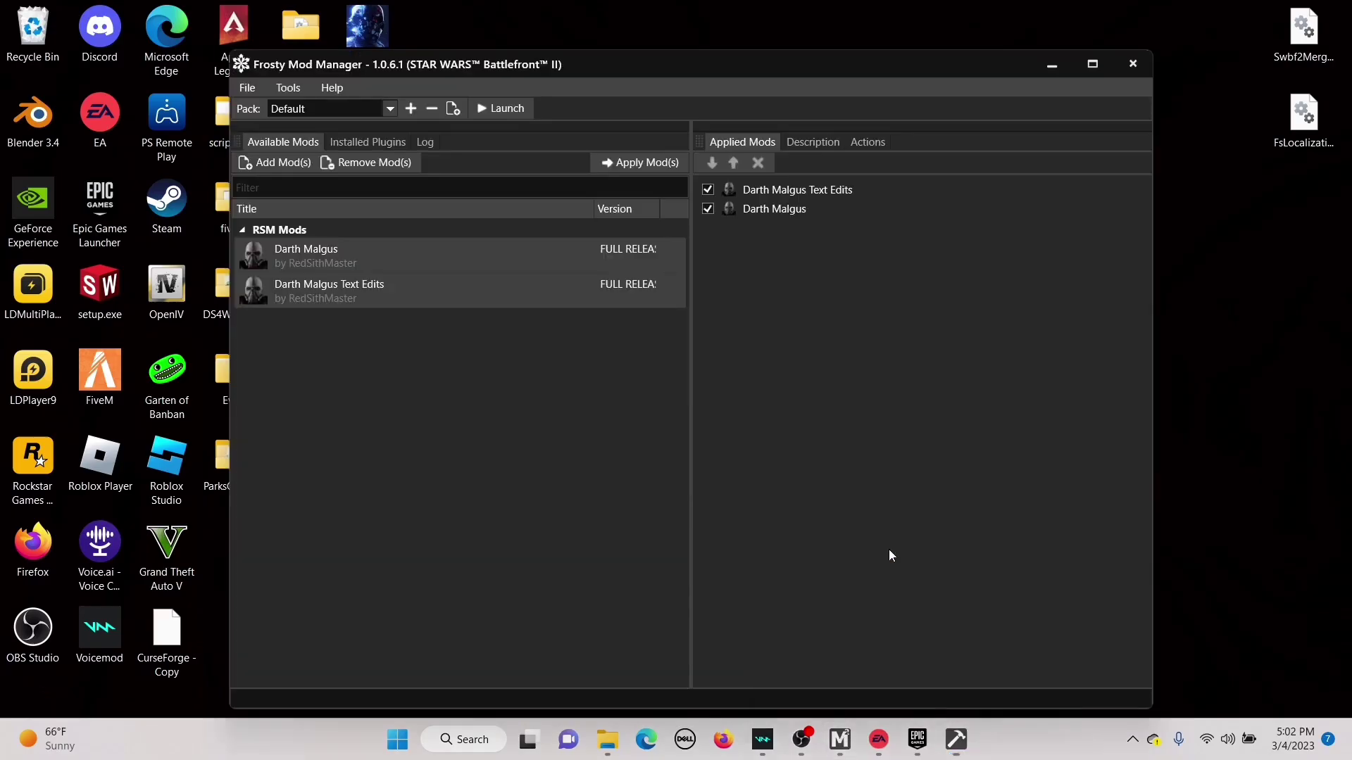
# - Close Frosty Mod Manager and run FrostyFix's Enable Mods Globally & Launch Game
pyautogui.click(843, 752)
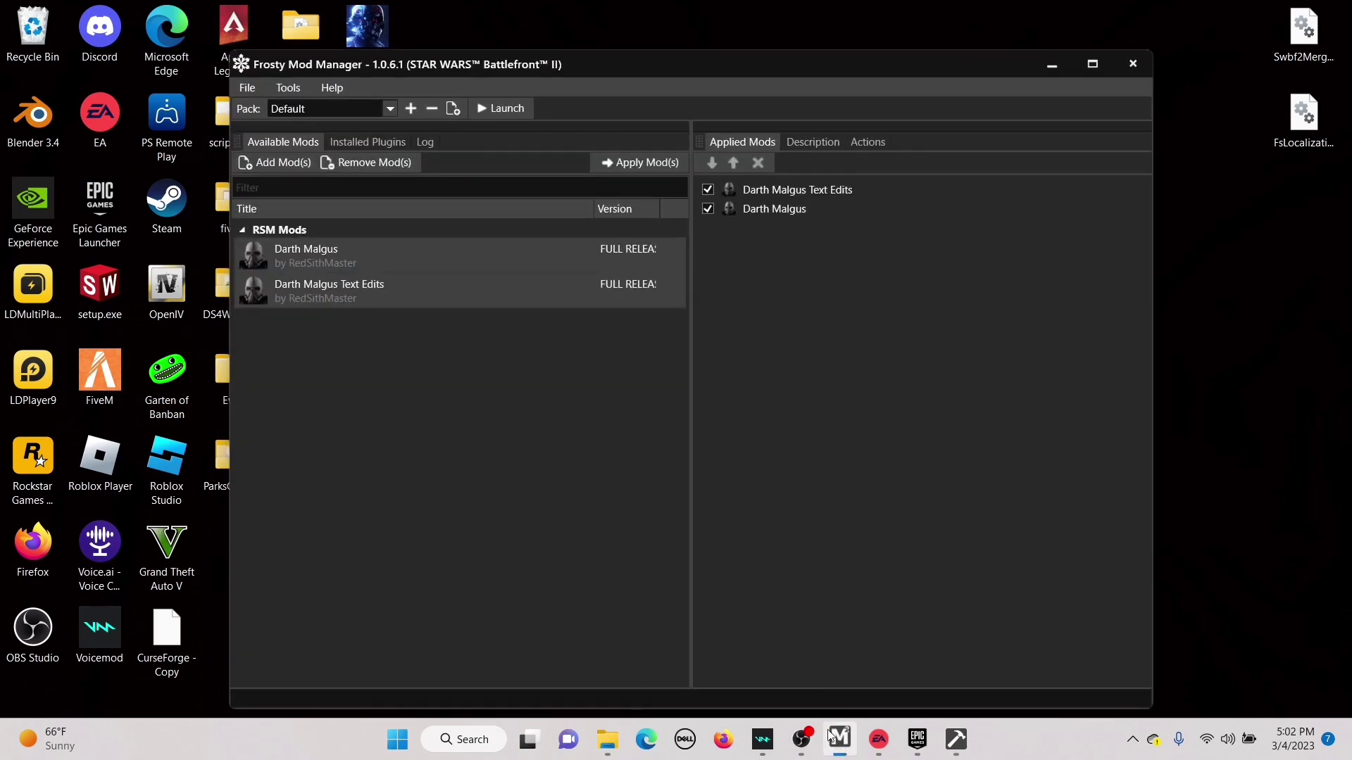
pyautogui.click(1141, 62)
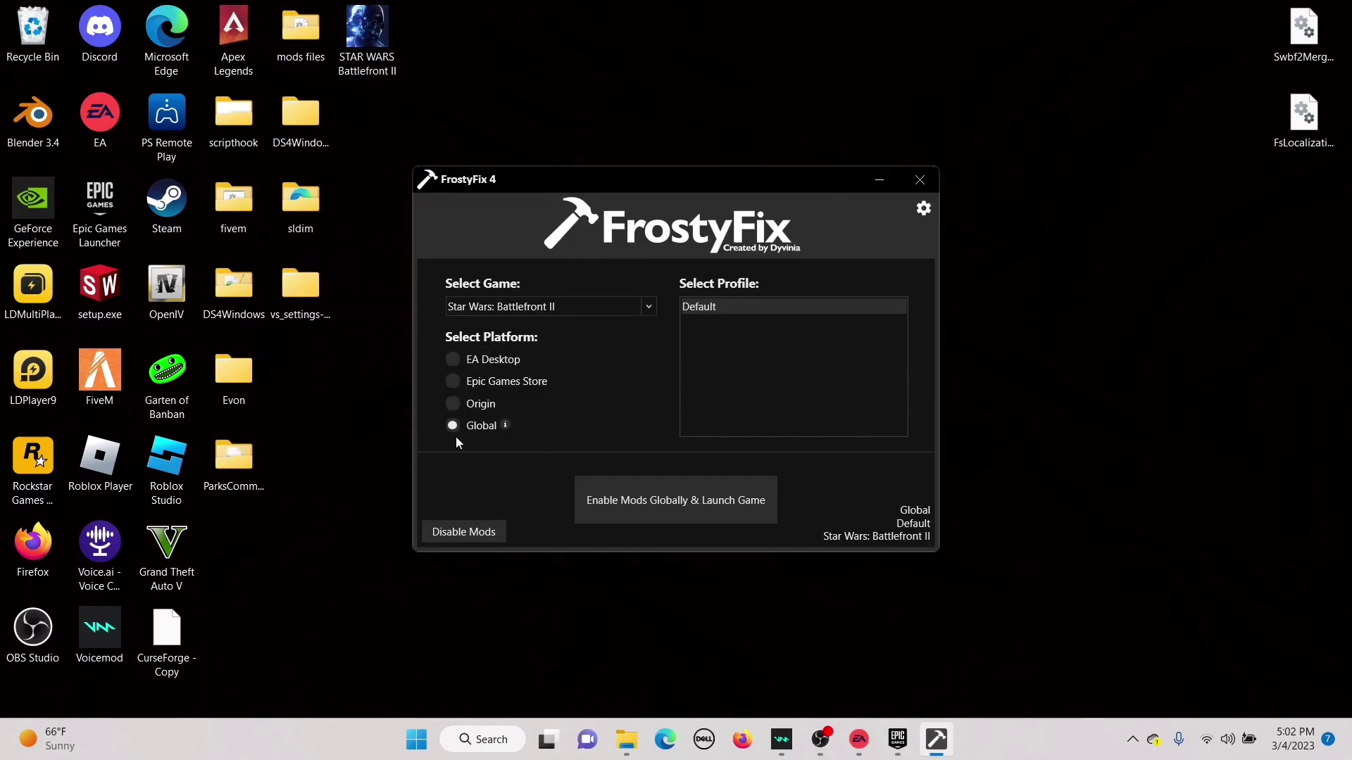
pyautogui.click(633, 512)
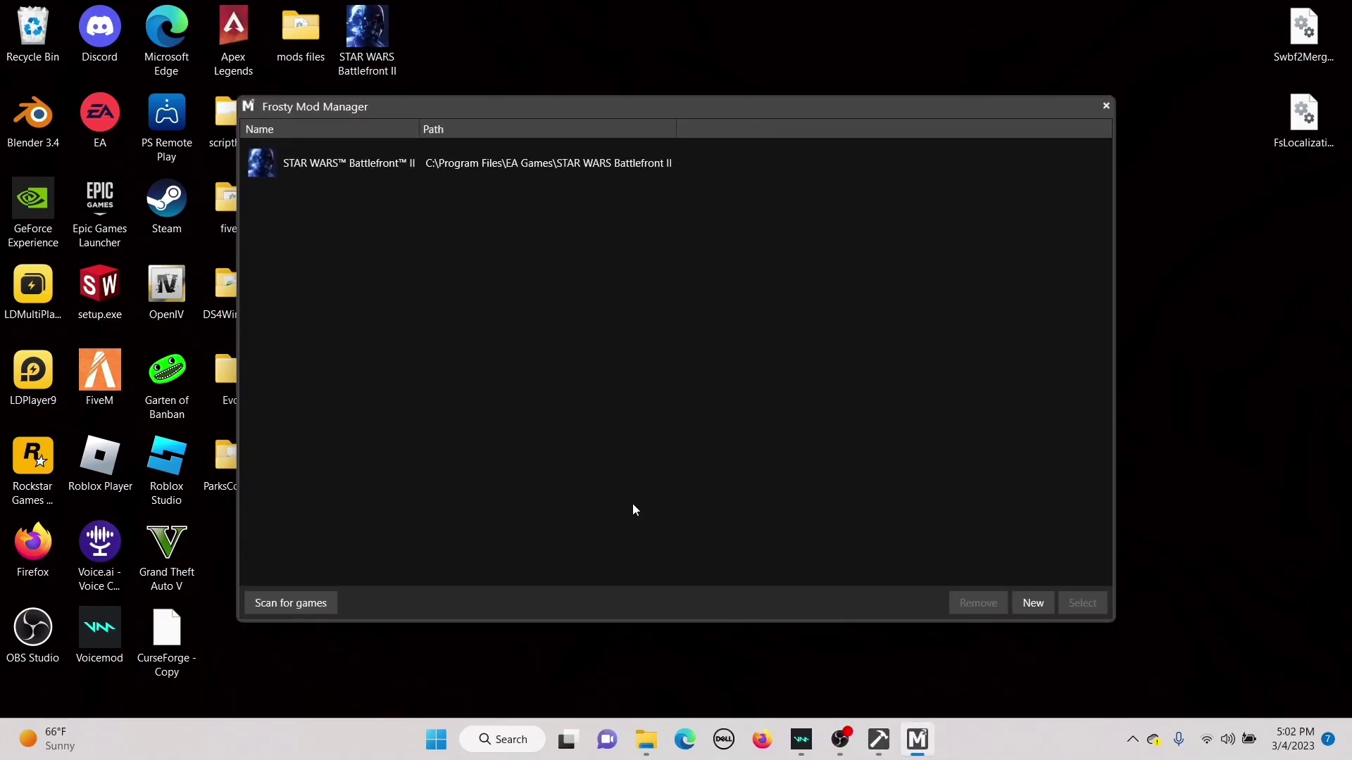
# - Launch modded Battlefront II, view Darth Malgus in the hero collection, then return home
pyautogui.doubleClick(586, 170)
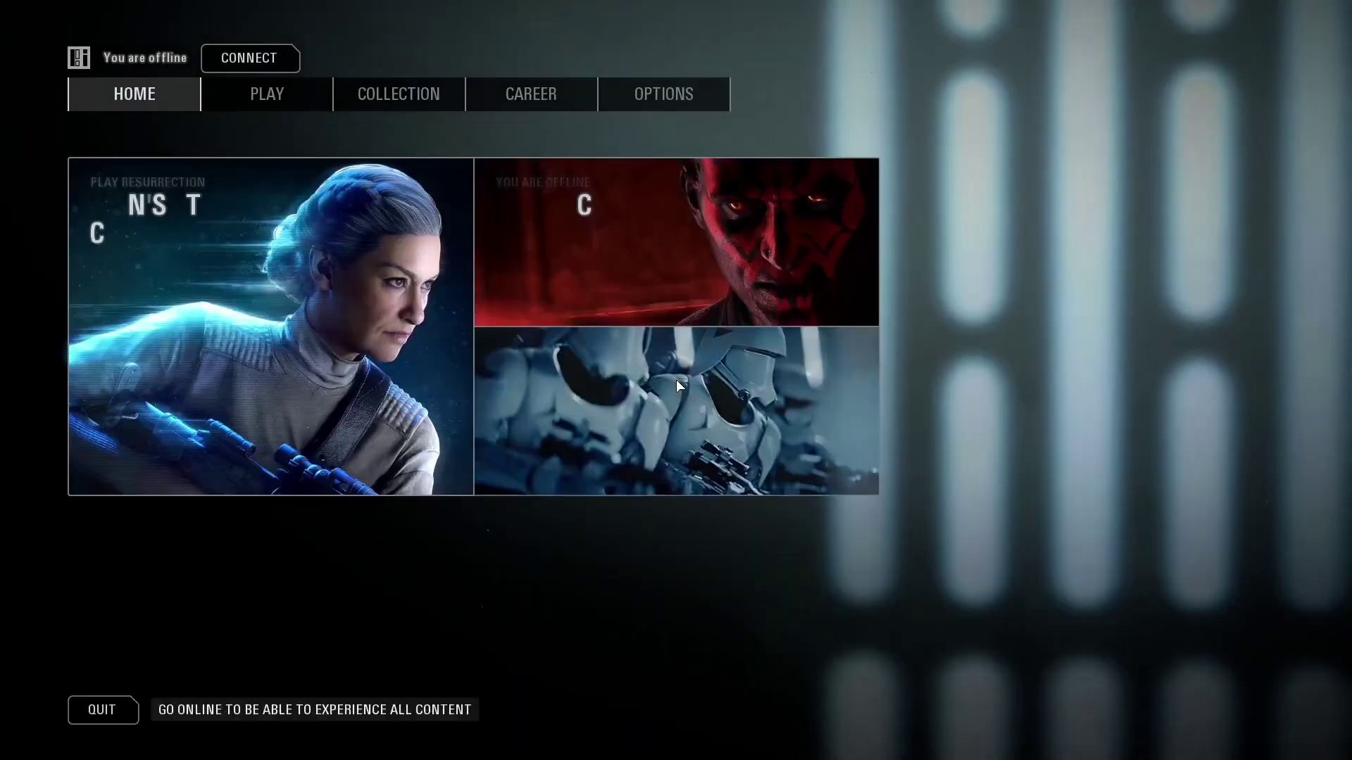
pyautogui.click(399, 93)
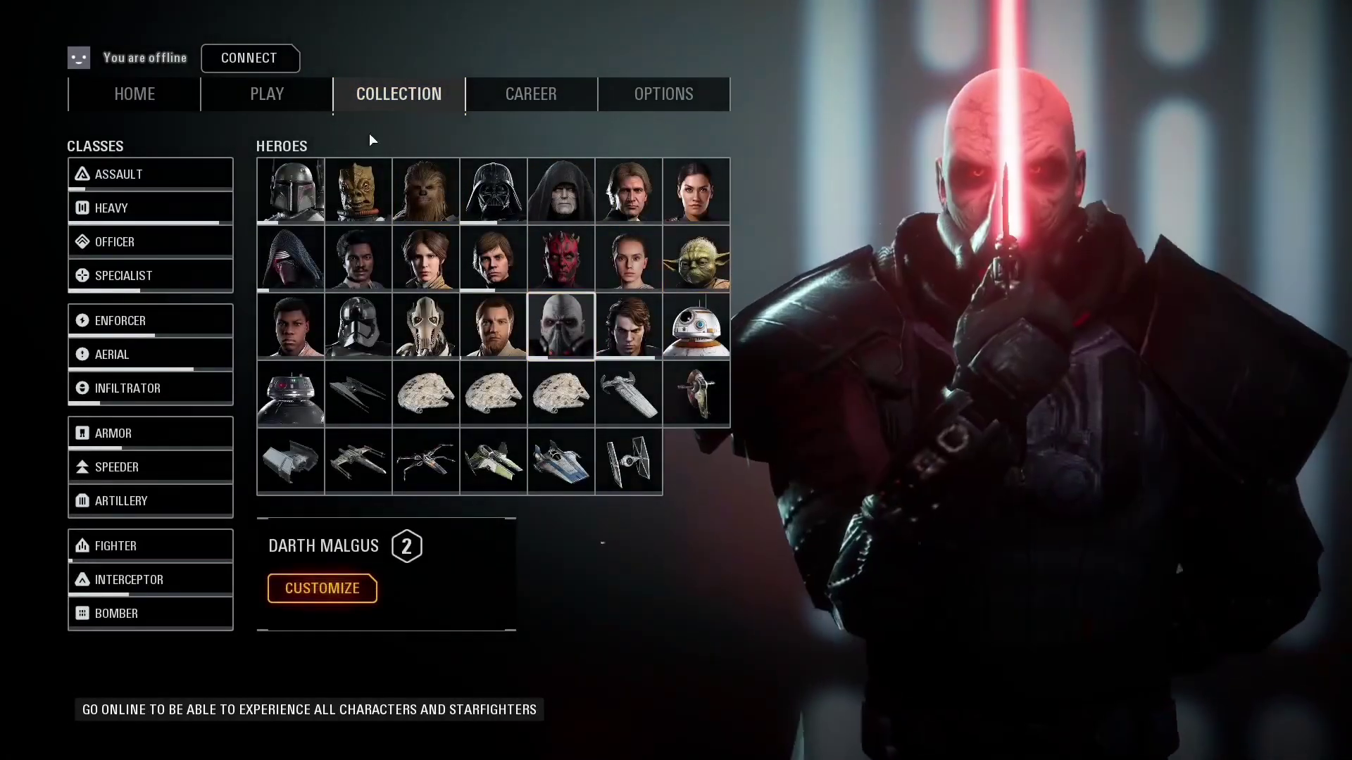
pyautogui.click(129, 97)
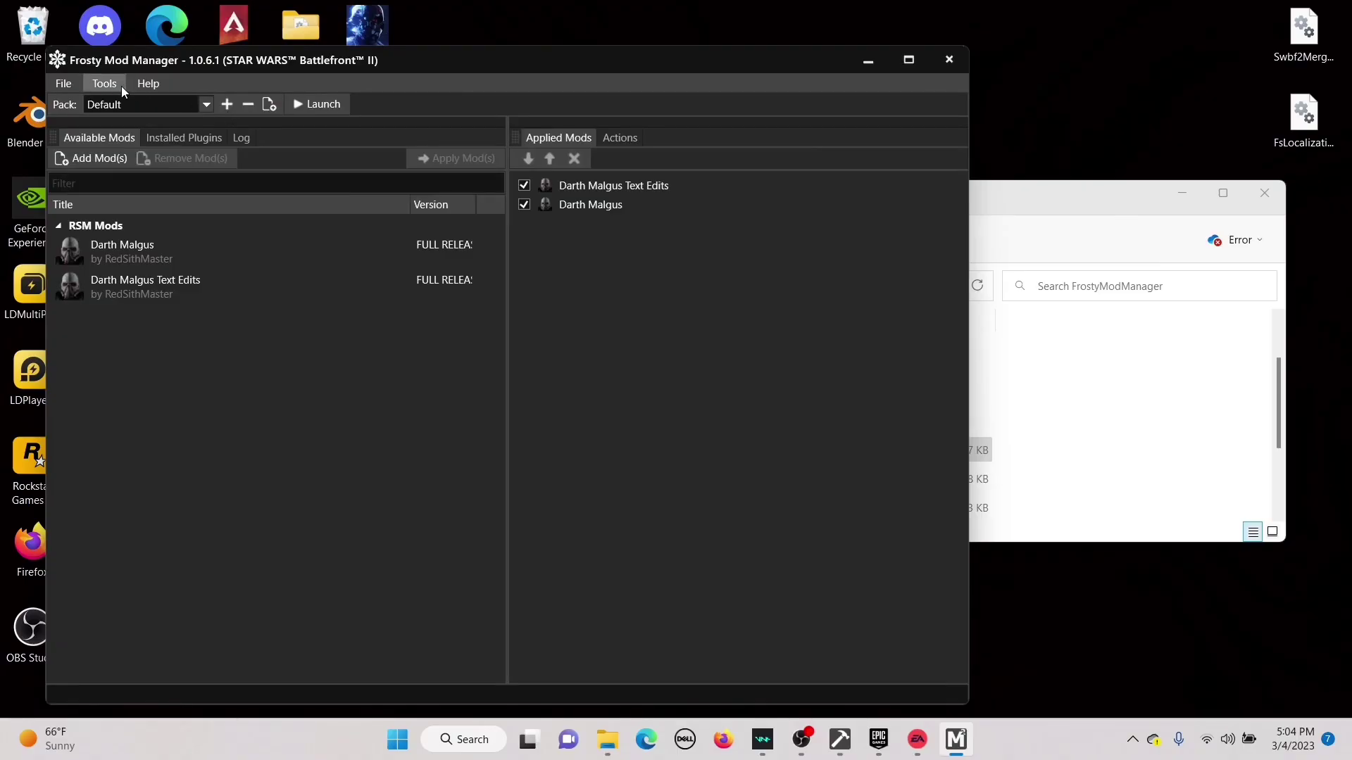
pyautogui.click(122, 85)
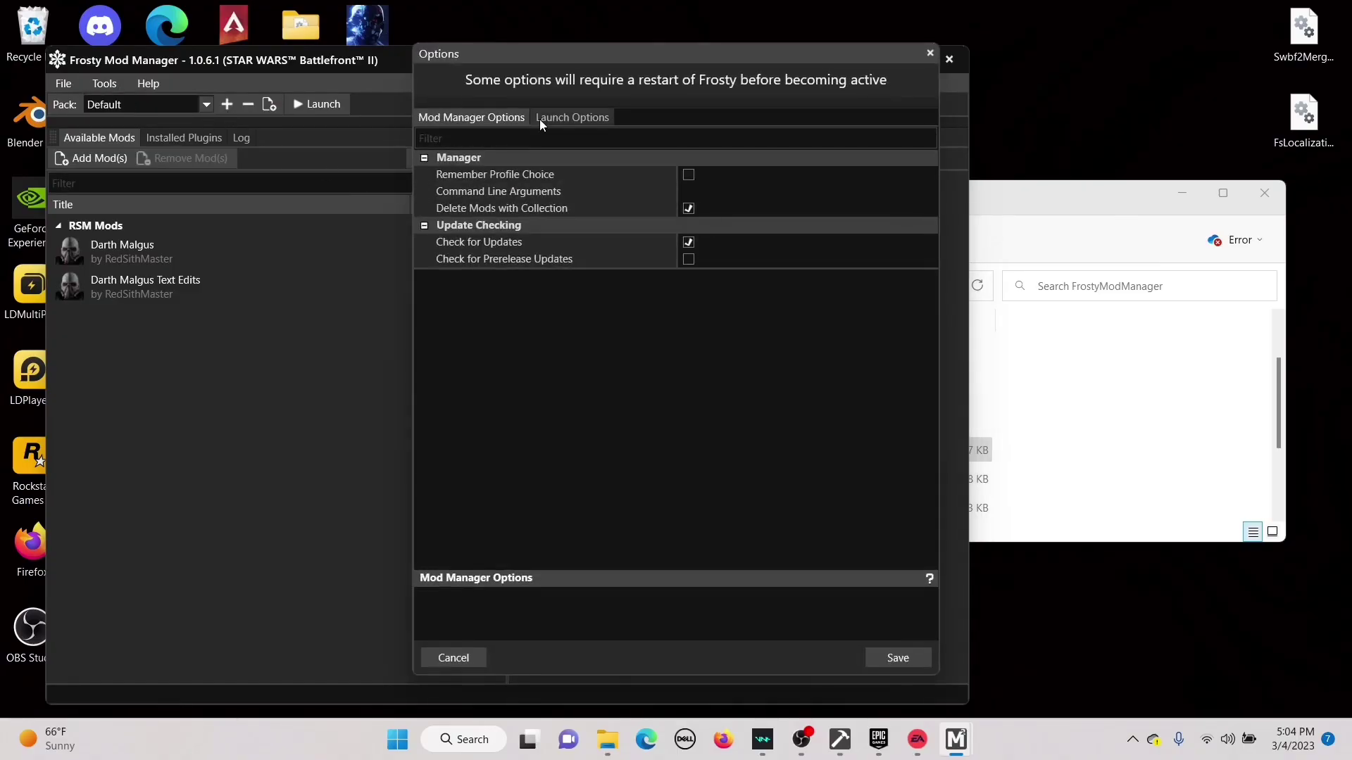
pyautogui.click(542, 119)
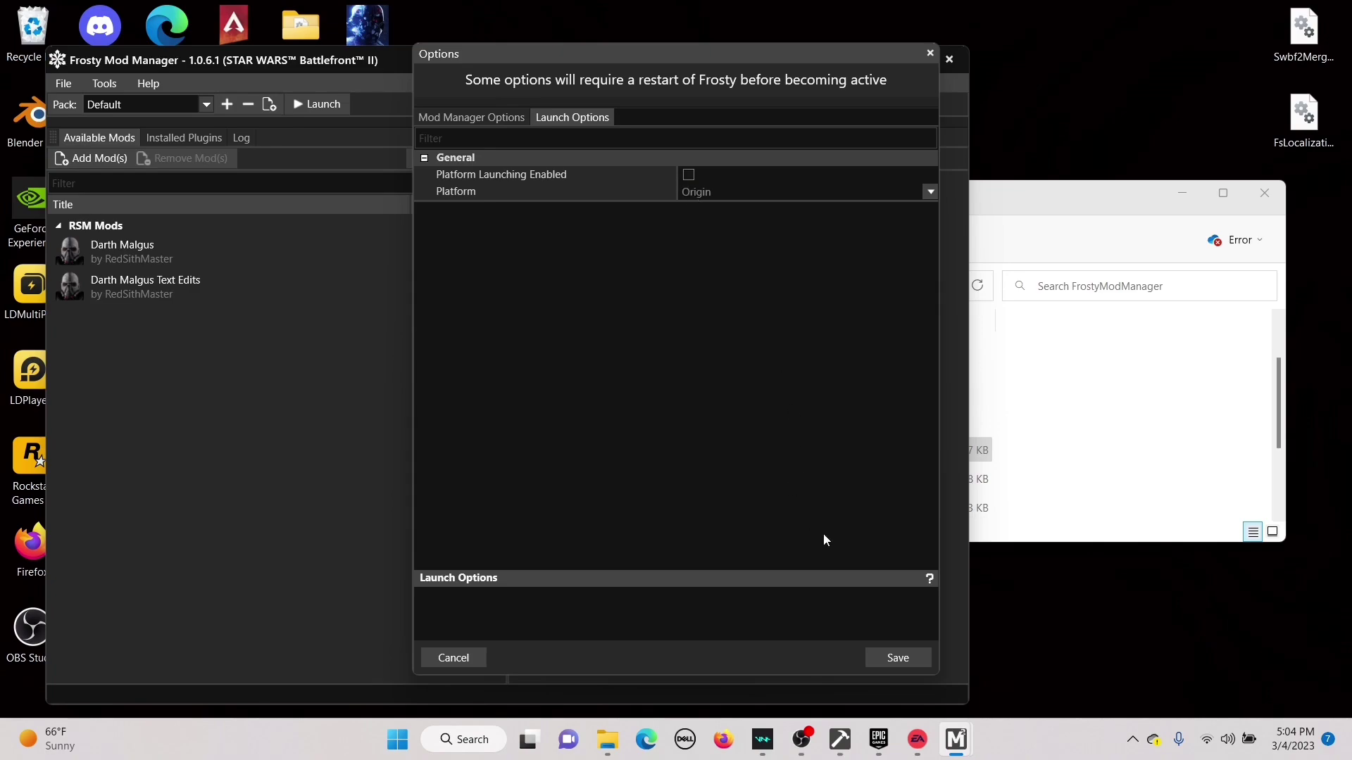
pyautogui.click(929, 54)
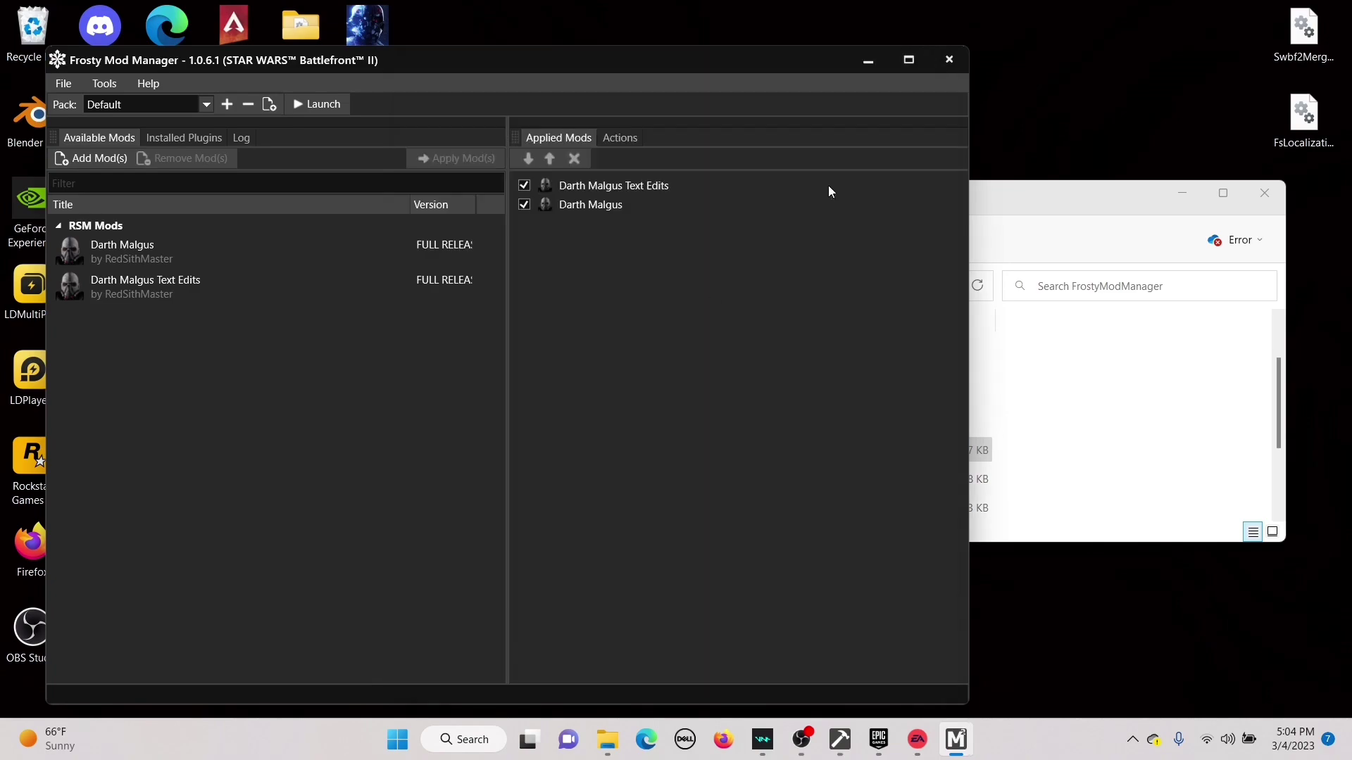